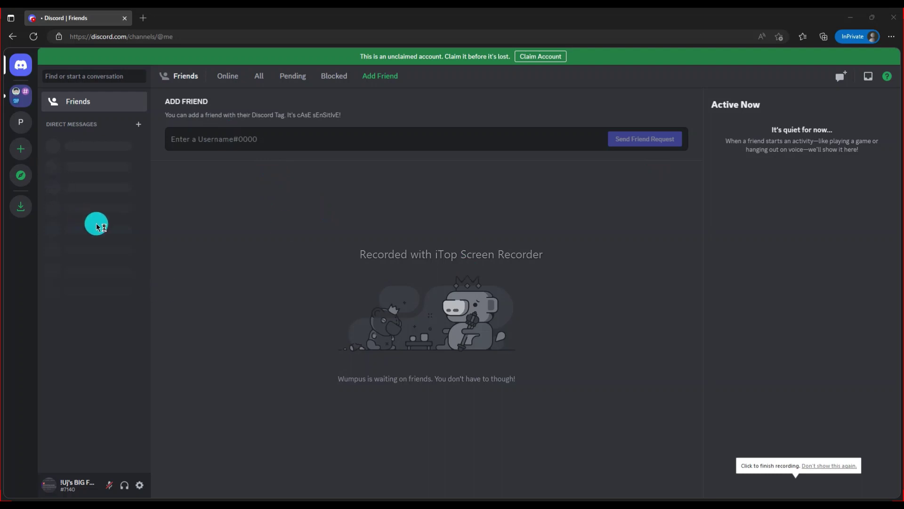
Look through the Parnert server's Overview, Roles, Emoji, Stickers and Soundboard settings, and close the settings
left_click(19, 122)
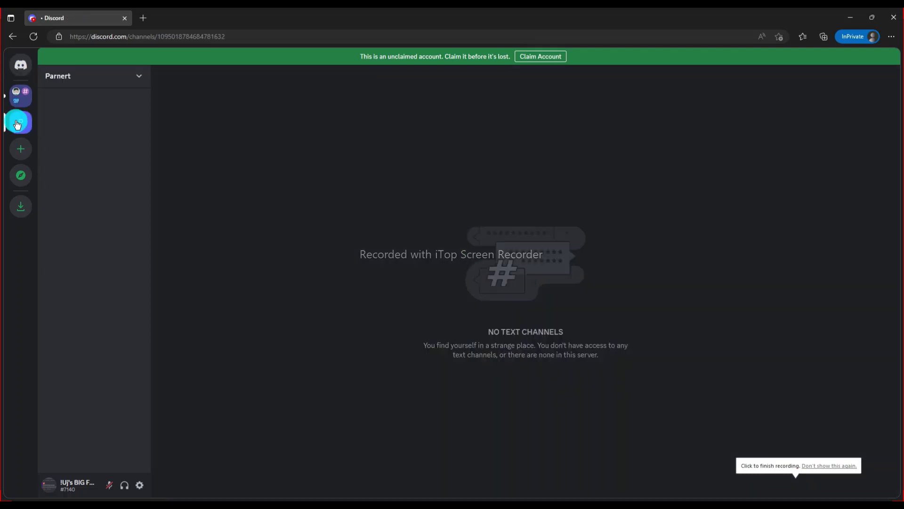
left_click(70, 83)
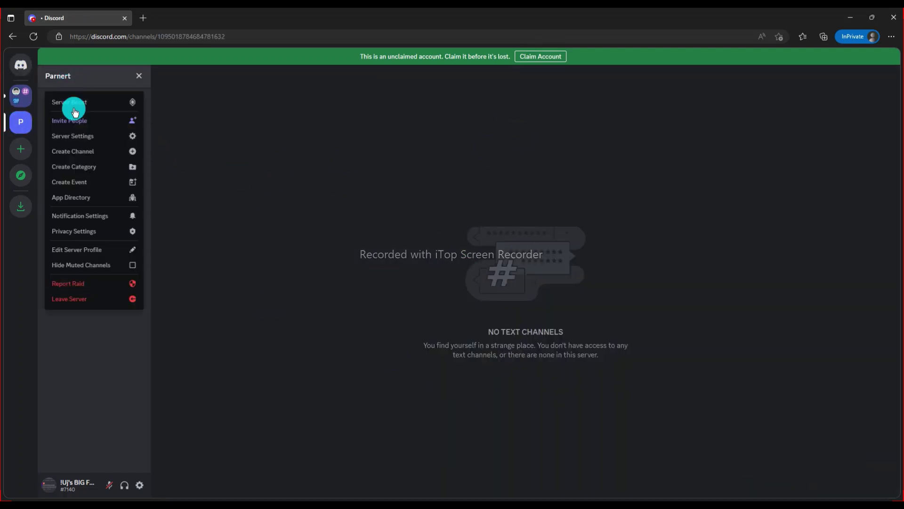
left_click(91, 137)
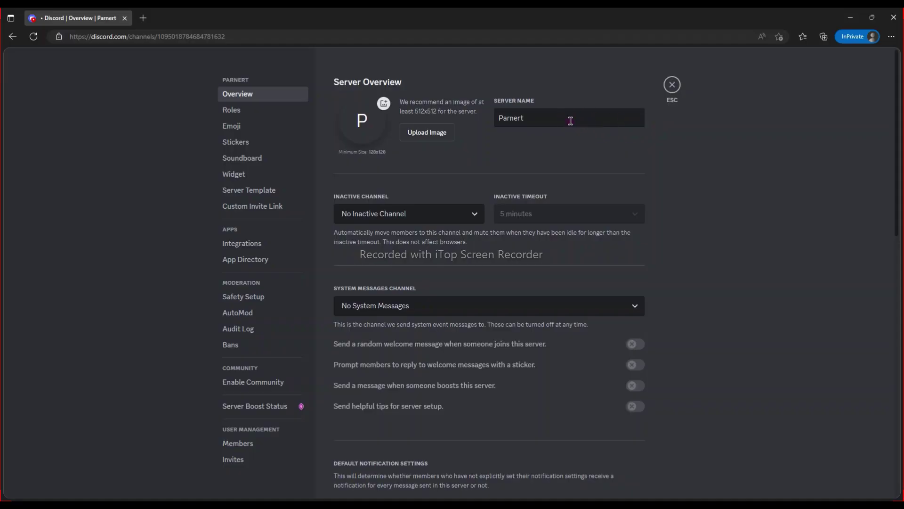
left_click(225, 112)
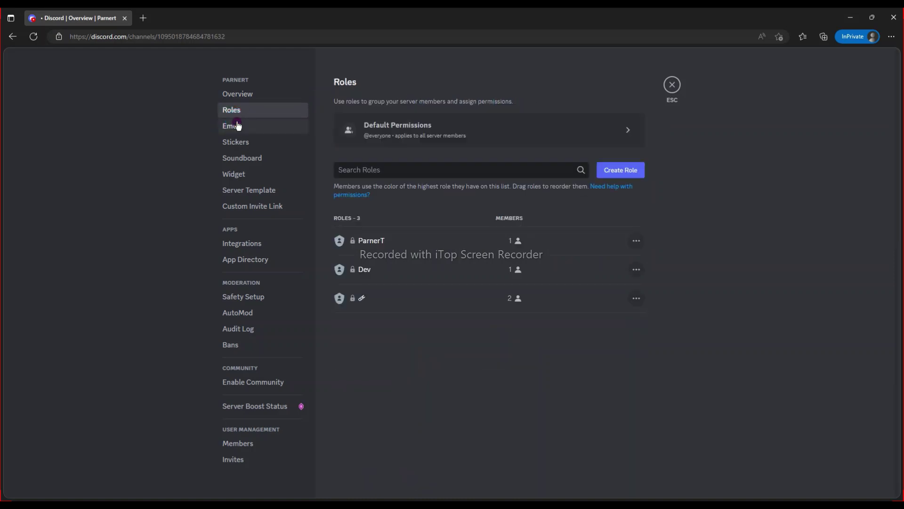
left_click(237, 127)
left_click(244, 140)
left_click(263, 160)
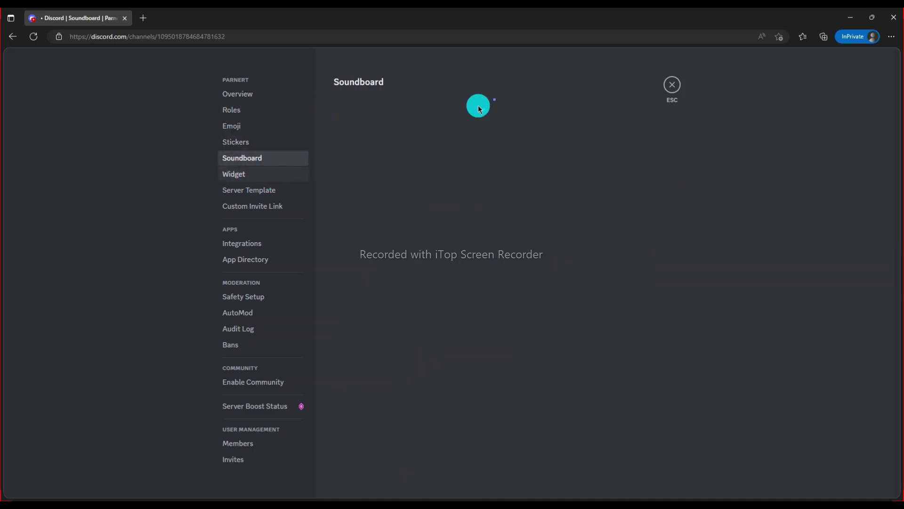
left_click(673, 86)
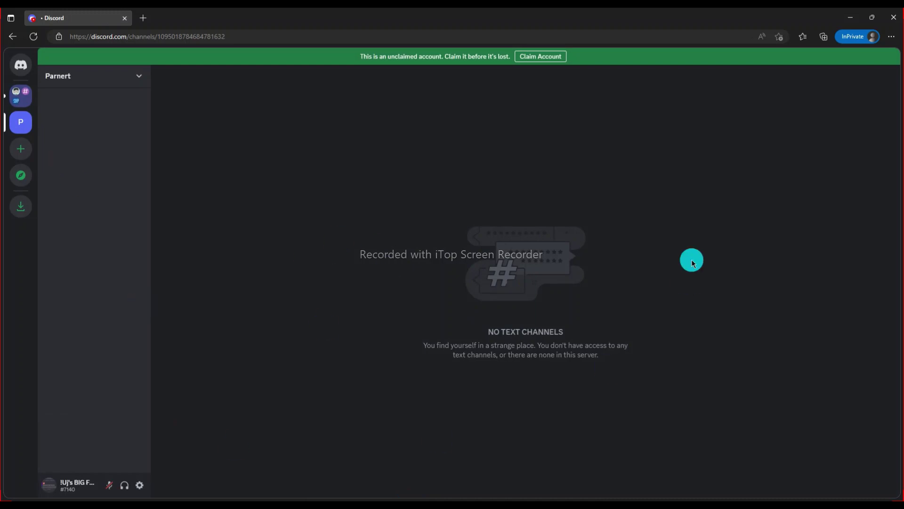
Browse the discord-assets posts in the F9XR server, including Social Media's logo Emoji Pack, Aesthetic Discord Symbols and List of Discord Server Symbols
left_click(11, 101)
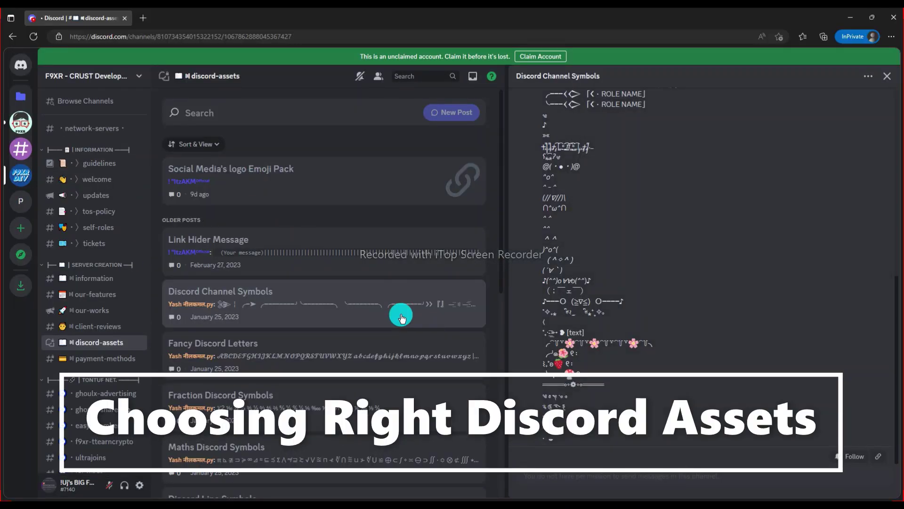
scroll(399, 313, "down", 10)
mouse_move(112, 347)
scroll(439, 380, "up", 9)
left_click(368, 185)
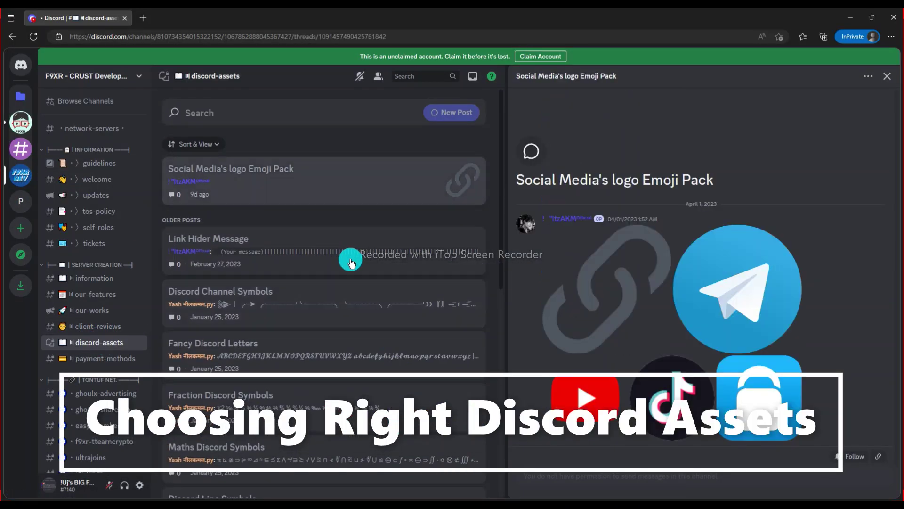
left_click(350, 259)
left_click(325, 323)
scroll(413, 335, "down", 1)
scroll(413, 334, "down", 8)
left_click(363, 462)
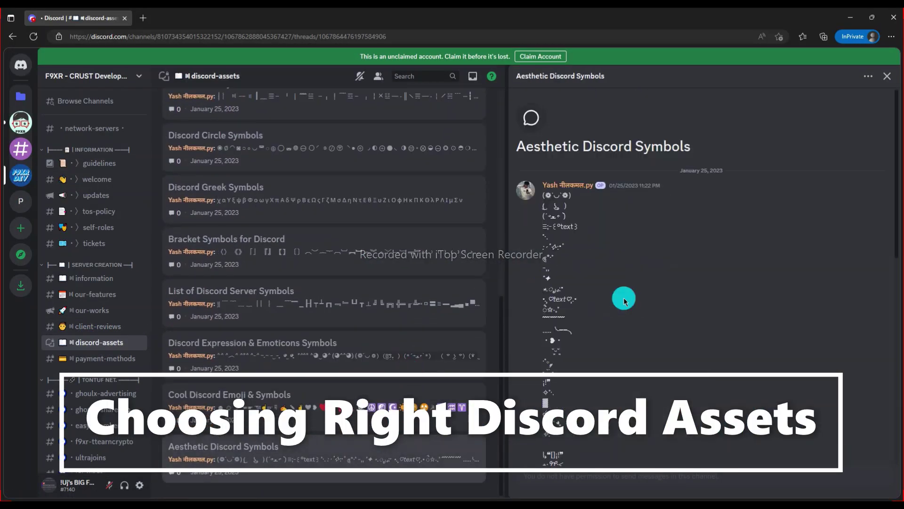
left_click(438, 306)
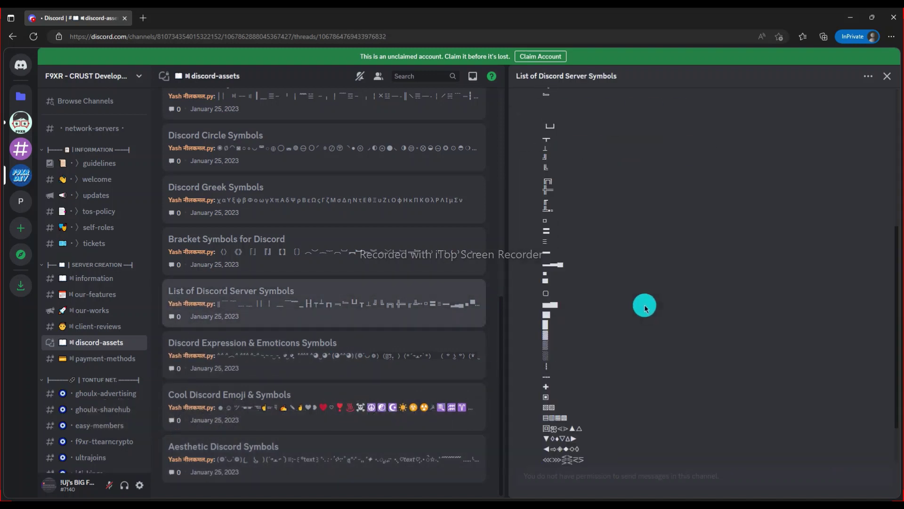
left_click(26, 203)
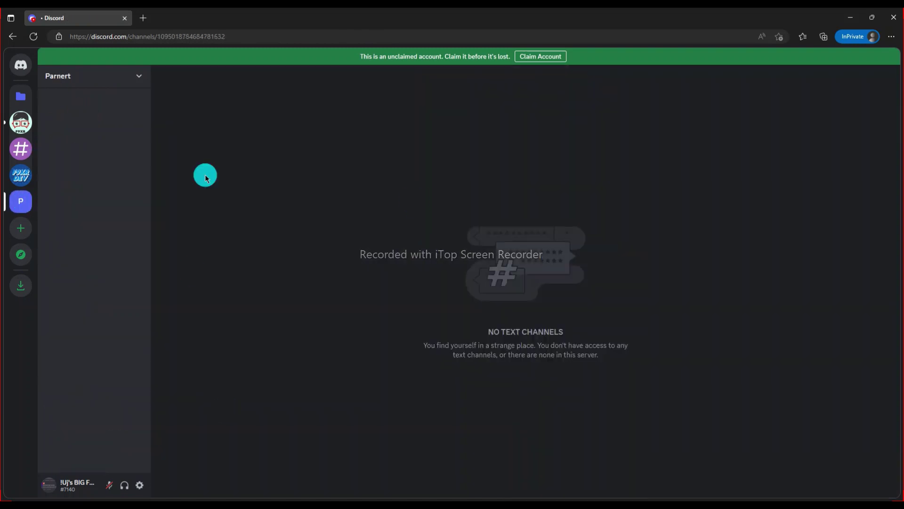
left_click(63, 72)
left_click(246, 158)
right_click(102, 157)
left_click(88, 93)
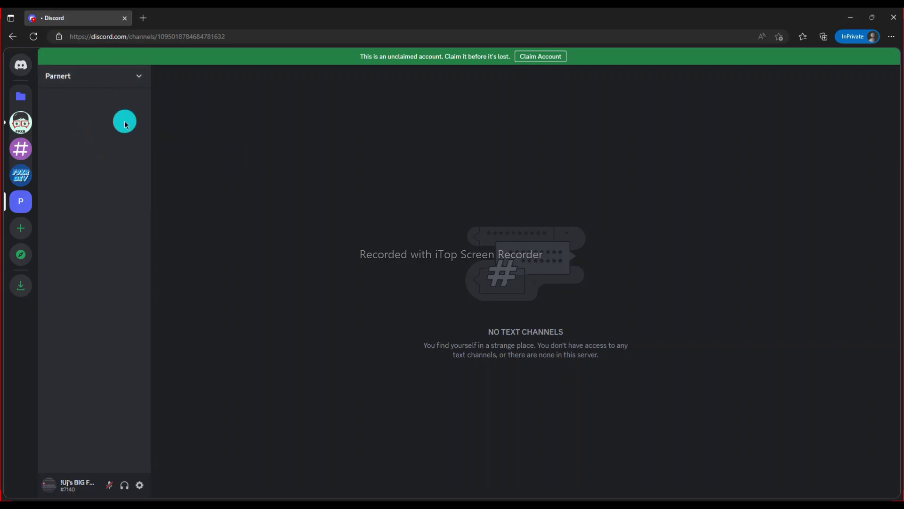
right_click(97, 128)
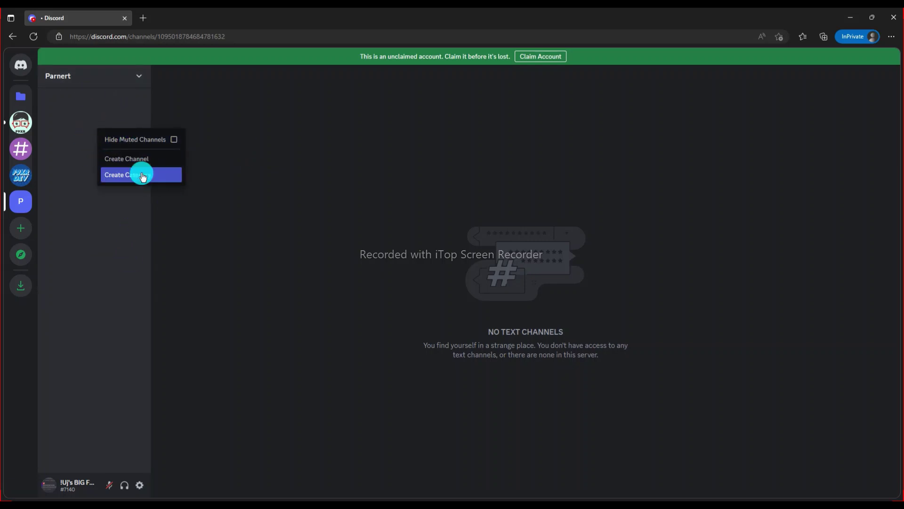
Try to use the stepped-bar symbol from the List of Discord Server Symbols post for a new category in Parnert
left_click(20, 175)
scroll(615, 327, "up", 2)
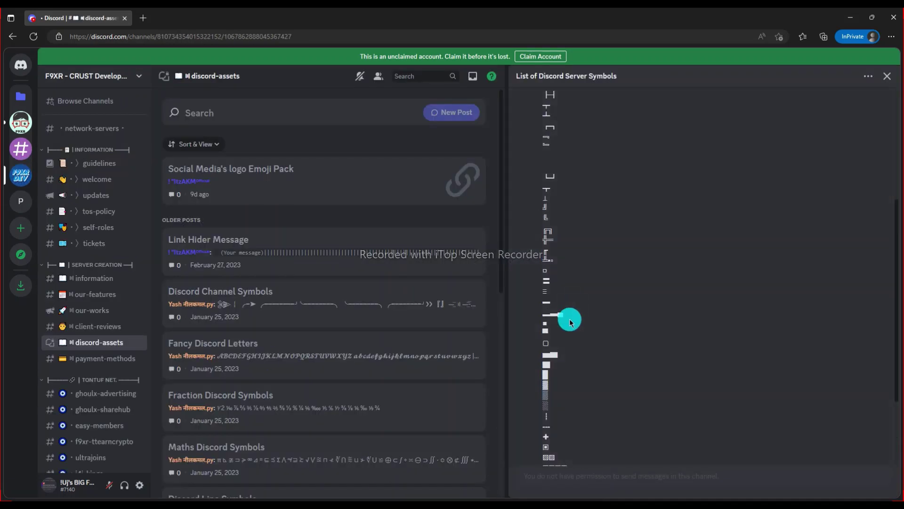
double_click(561, 314)
right_click(561, 314)
left_click(594, 140)
scroll(573, 208, "up", 3)
scroll(574, 245, "down", 2)
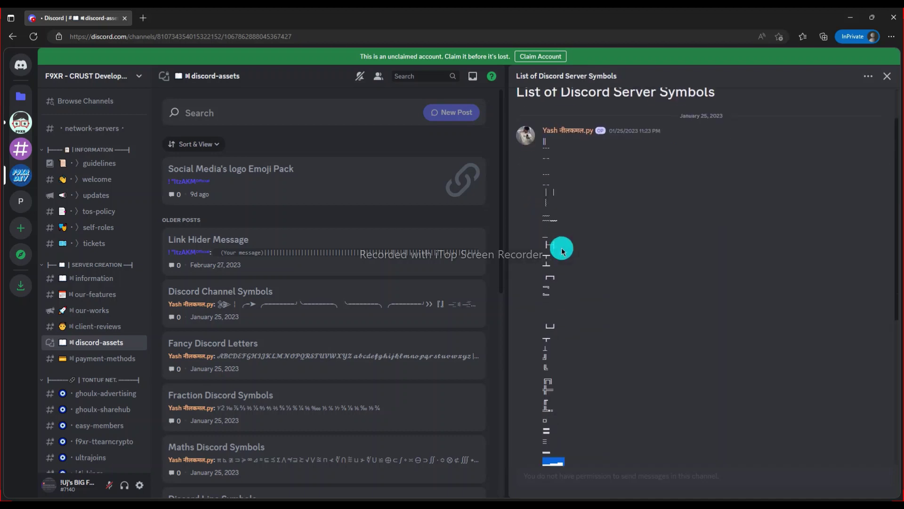
left_click(21, 201)
right_click(103, 297)
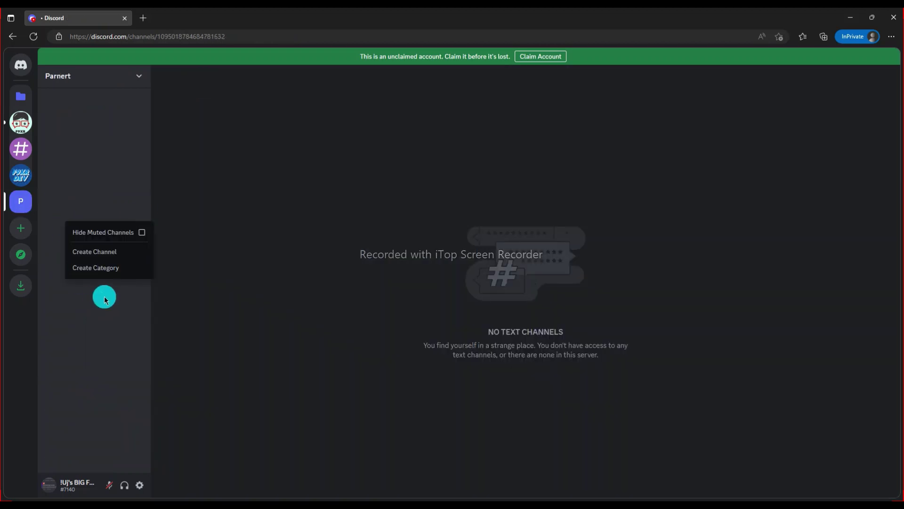
left_click(94, 267)
left_click(467, 340)
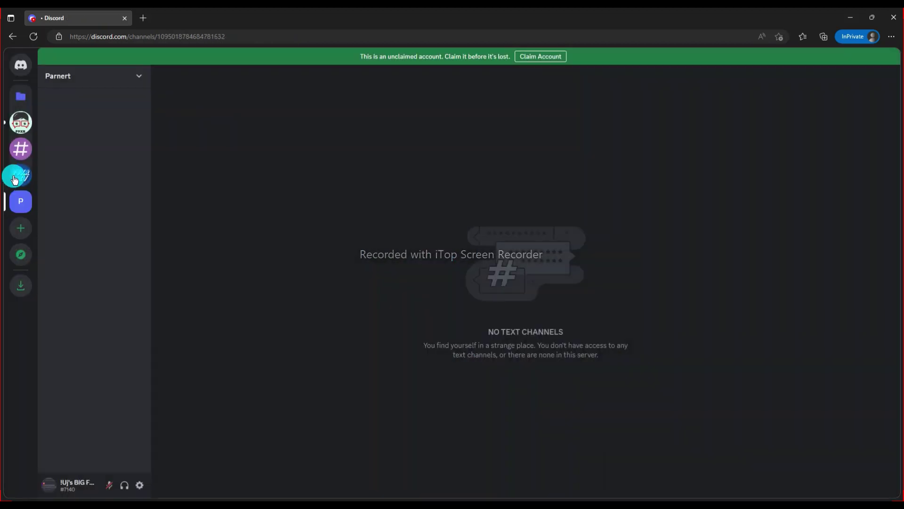
Copy the paired box-corner symbol from the List of Discord Server Symbols post and create a Parnert category with it as the name
left_click(21, 175)
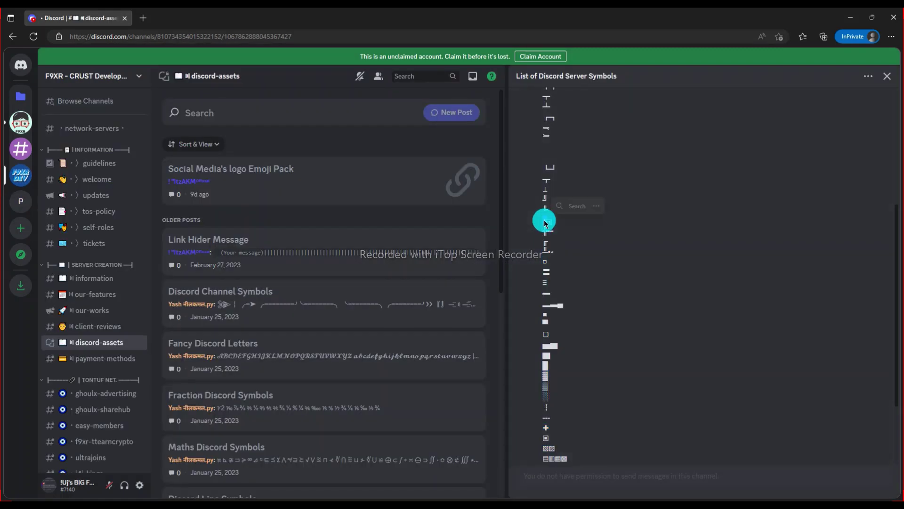
left_click(545, 220)
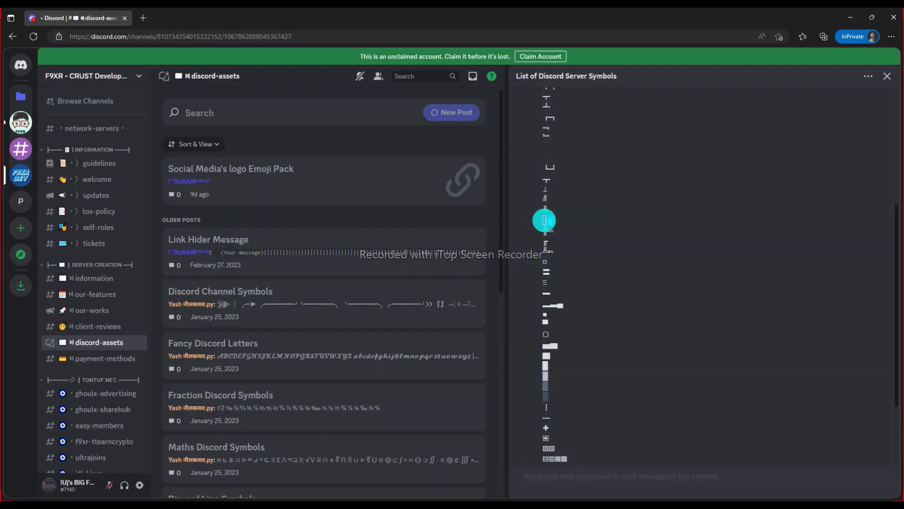
left_click(35, 207)
right_click(104, 241)
left_click(158, 287)
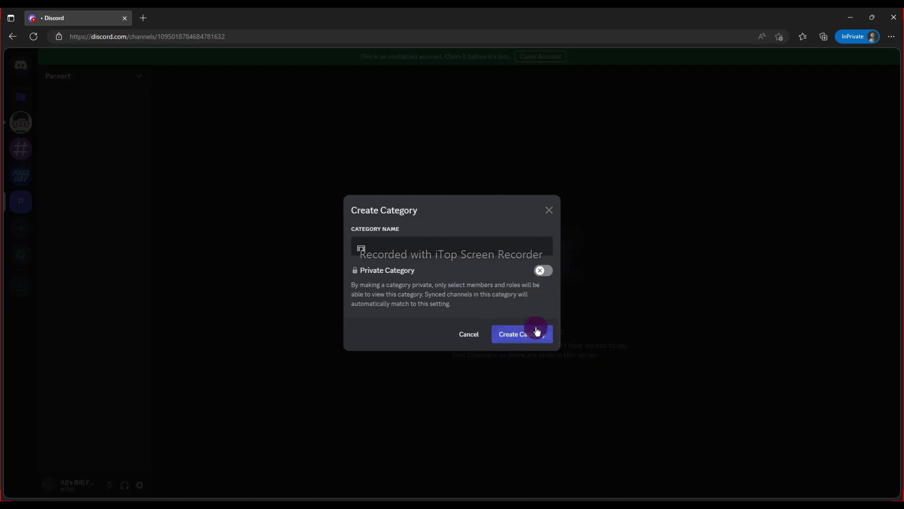
left_click(537, 332)
right_click(50, 100)
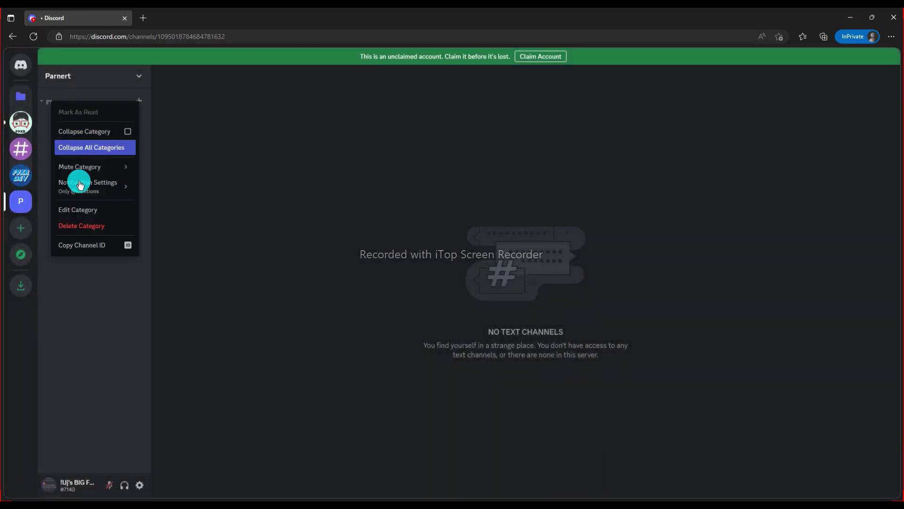
left_click(77, 209)
left_click(674, 88)
Copy the dashed line symbol from the F9XR symbol list, insert a row of dashes between the category name's corners, and save
left_click(19, 175)
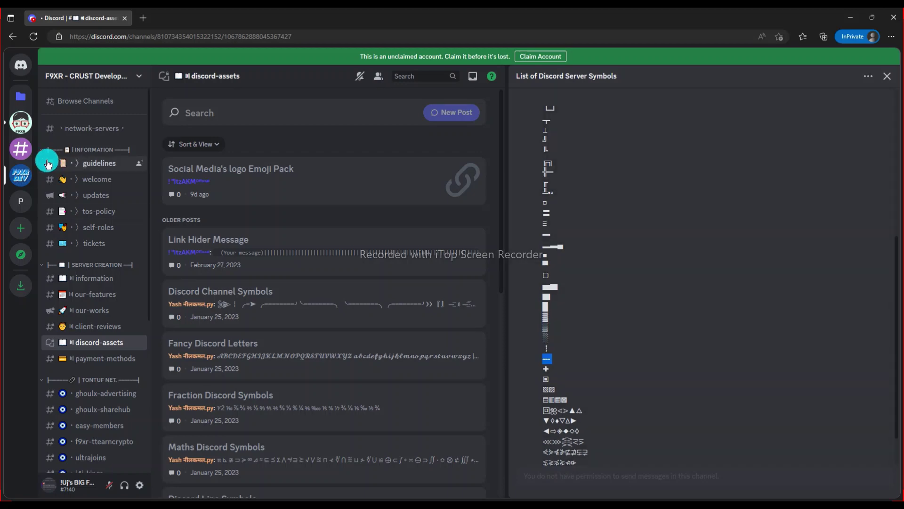
left_click(21, 201)
right_click(73, 100)
left_click(99, 208)
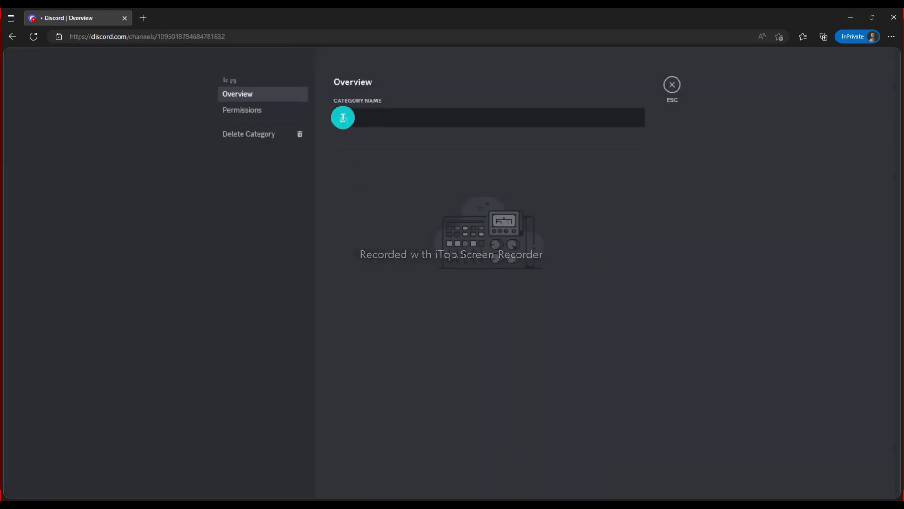
key("ctrl+v")
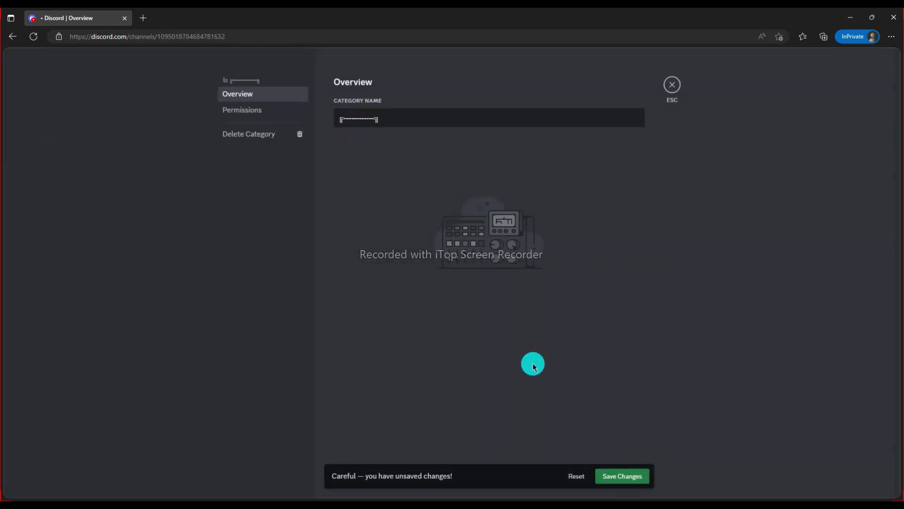
left_click(646, 479)
key("Escape")
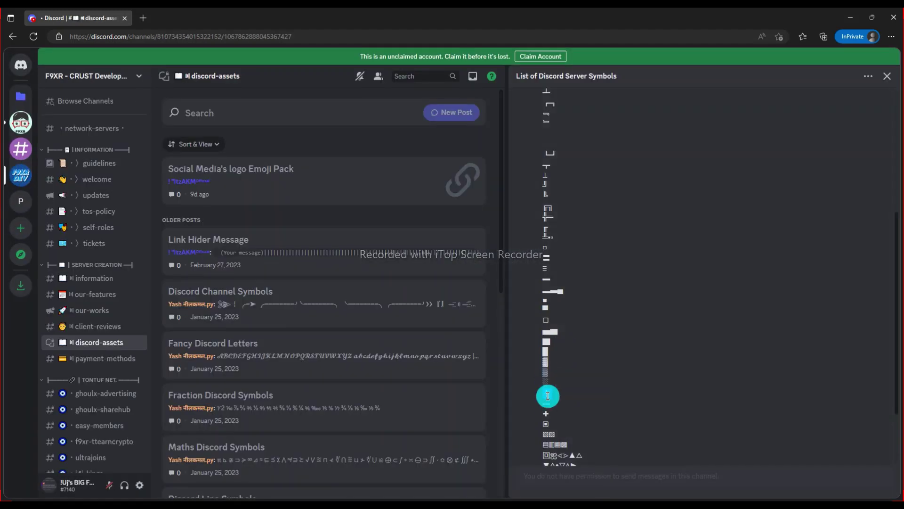
Insert "┆ Dashboard ┆" in the middle of the dashes in the category name, copy the full name, and save the category
left_click(9, 203)
right_click(89, 111)
left_click(91, 203)
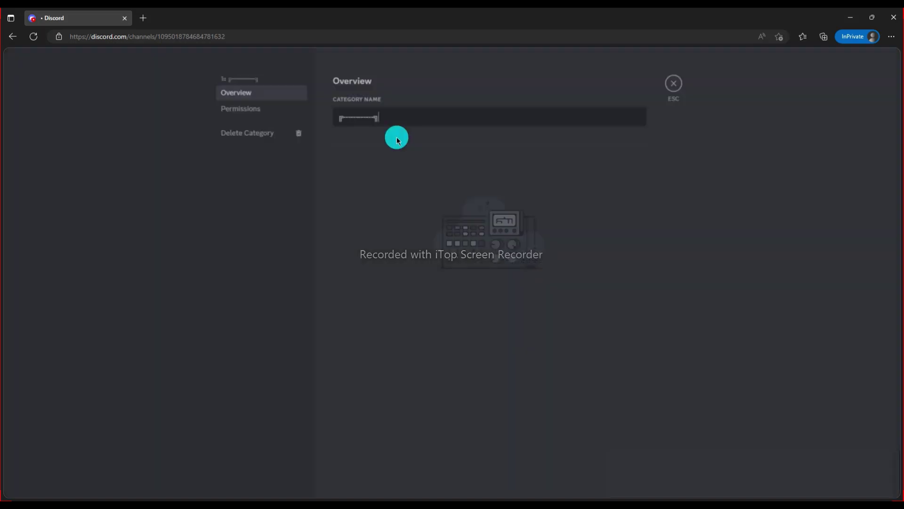
left_click(358, 114)
type("Da")
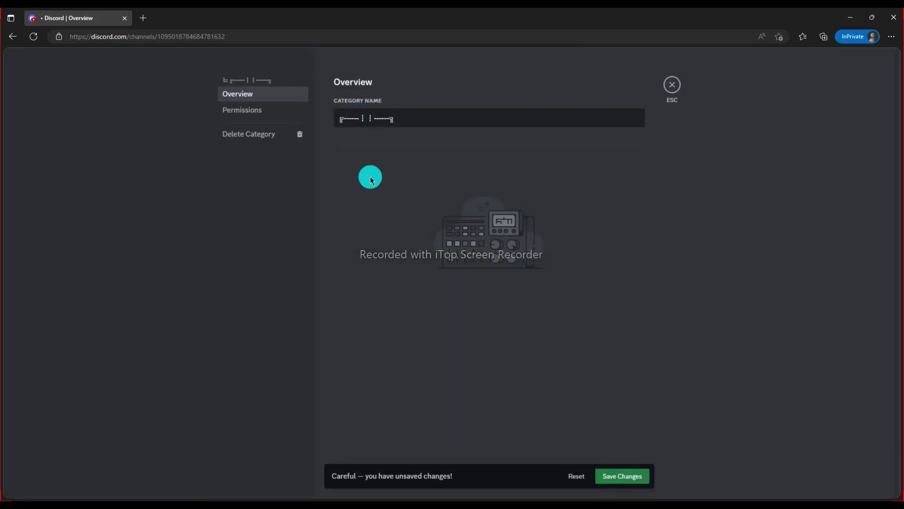
type("shboard")
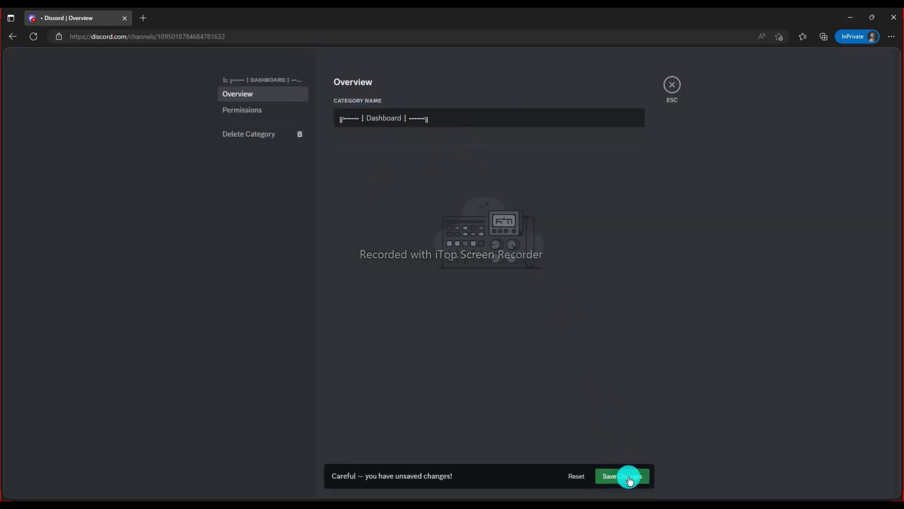
triple_click(486, 119)
left_click(622, 475)
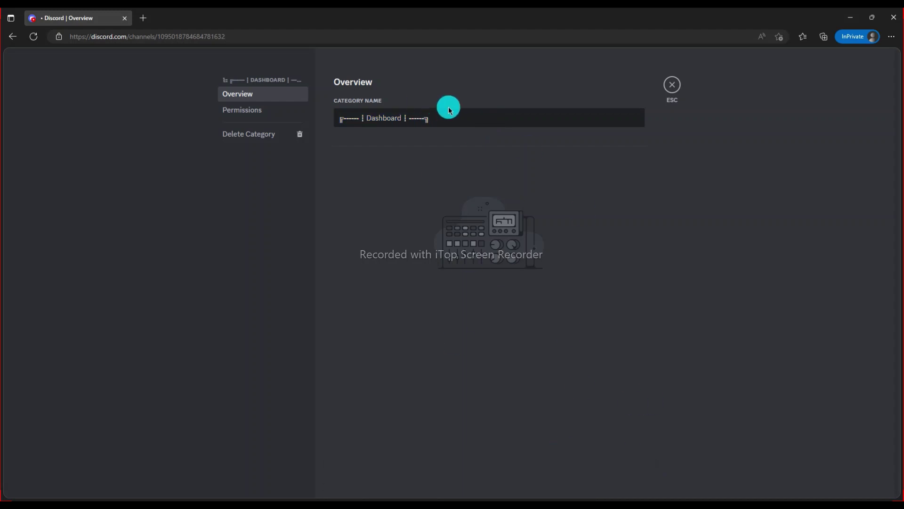
key("Escape")
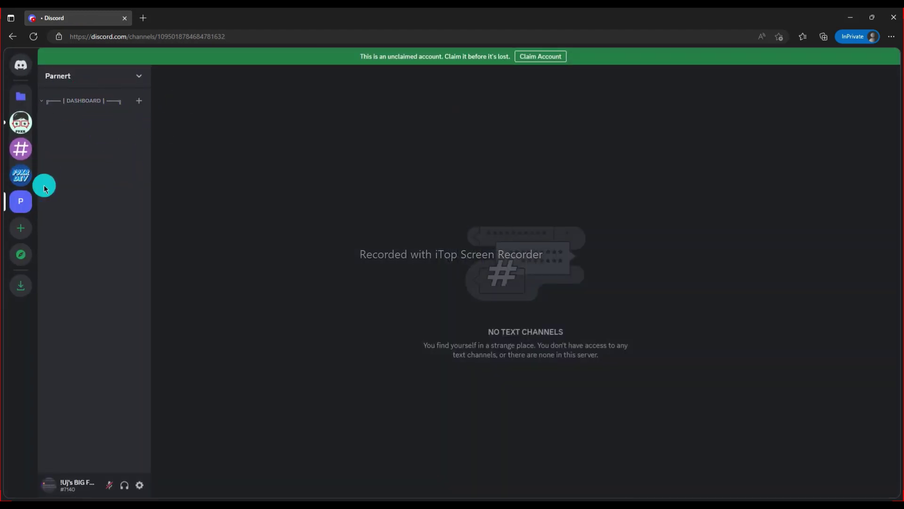
Create a category in Parnert from the copied framed name, with "General" in place of "Dashboard"
right_click(97, 172)
left_click(133, 217)
type("┌------ ┆ Dashboard ┆ ------┐")
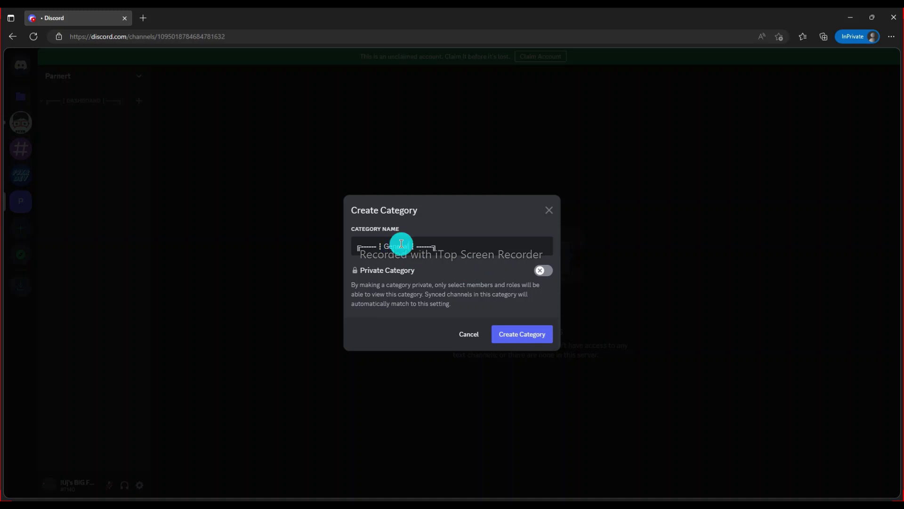
key("Return")
Create another category in Parnert with the same symbol frame, replacing "Dashboard" with "Support"
right_click(89, 200)
left_click(120, 248)
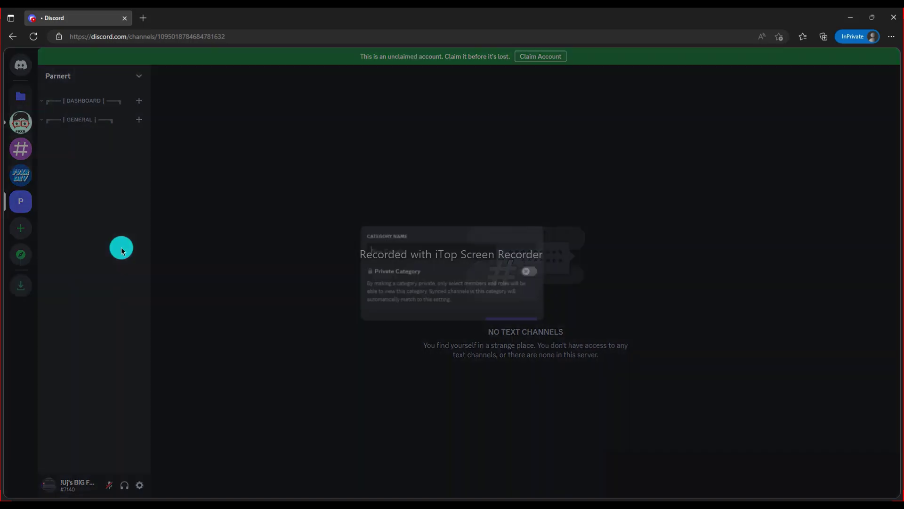
type("┌------ ┆ Dashboard ┆ ------┐")
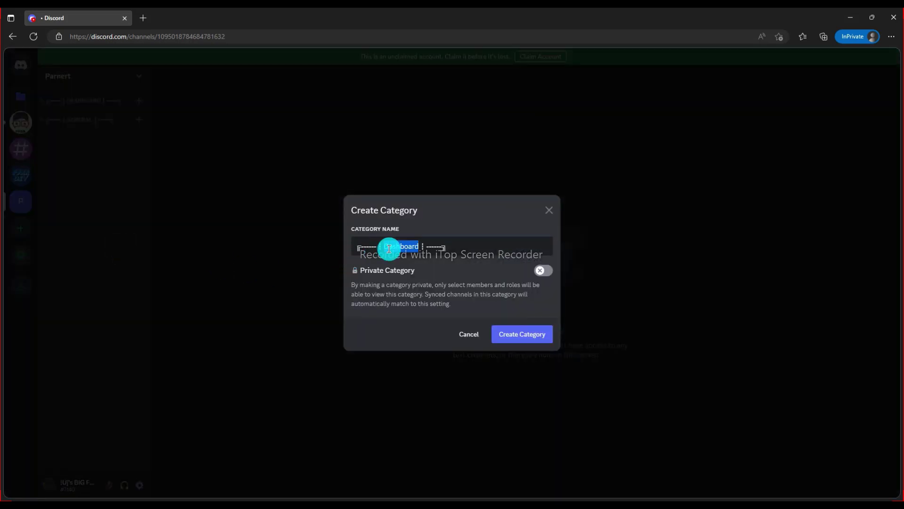
key("Return")
Create another category in Parnert with the same symbol frame, replacing "Dashboard" with "Parnert"
right_click(126, 235)
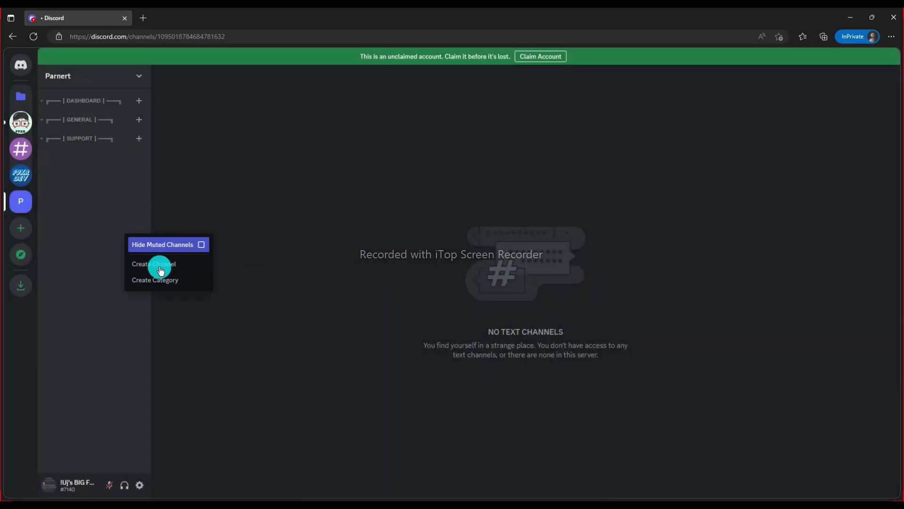
left_click(177, 280)
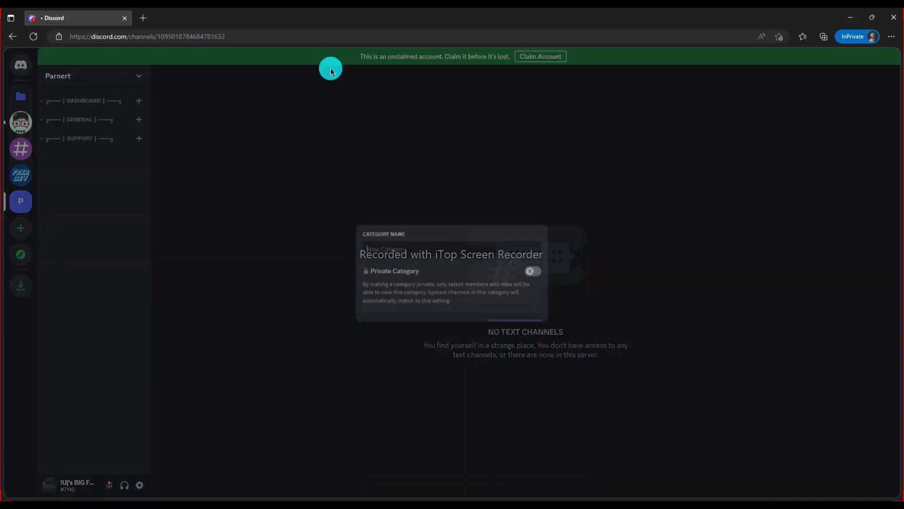
type("┌------ ┆ Dashboard ┆ ------┐")
double_click(411, 247)
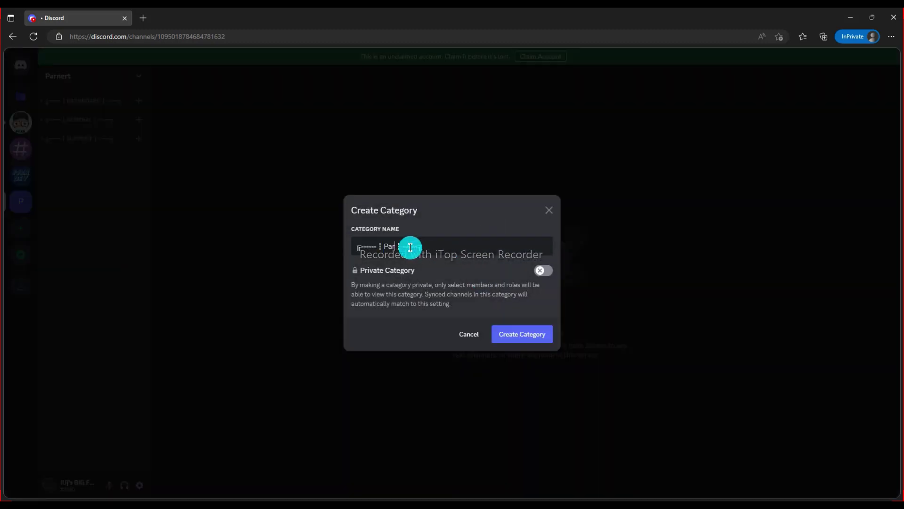
key("Return")
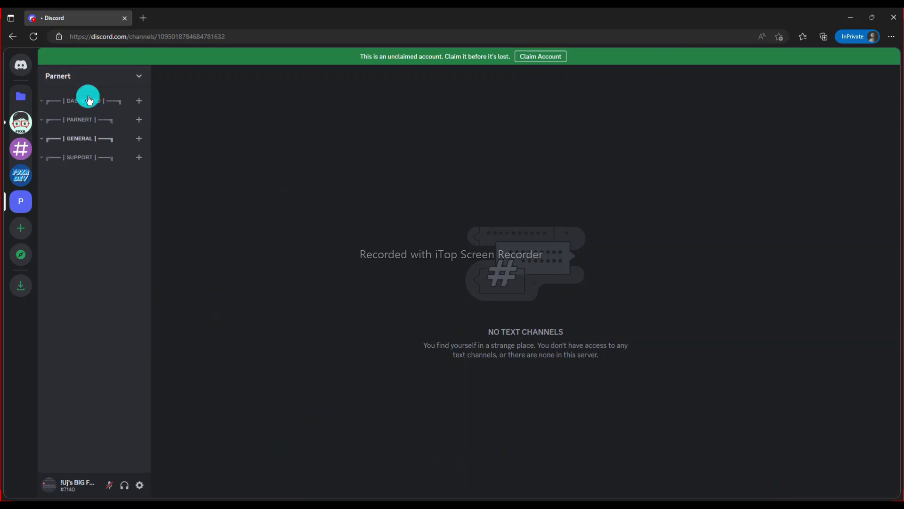
Look through F9XR's discord-assets posts and examine the symbols in "Cool Discord Emoji & Symbols"
left_click(21, 175)
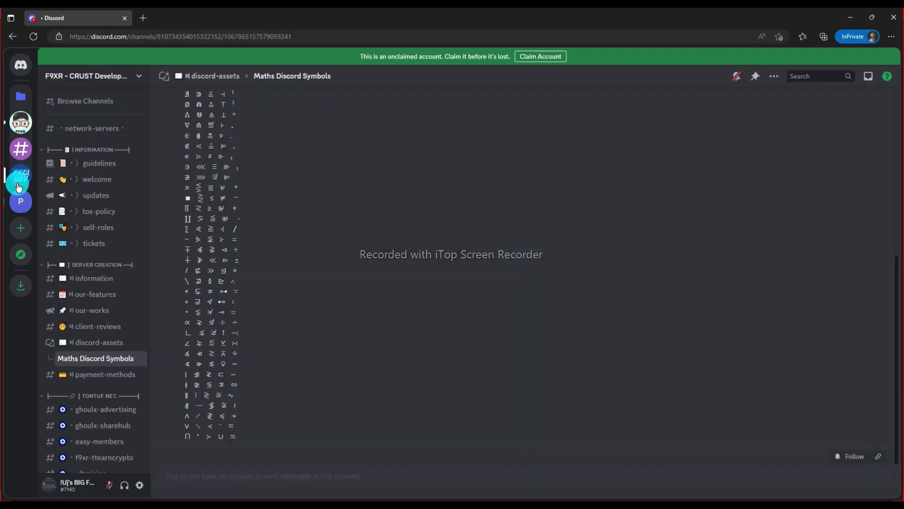
scroll(118, 259, "down", 4)
left_click(92, 170)
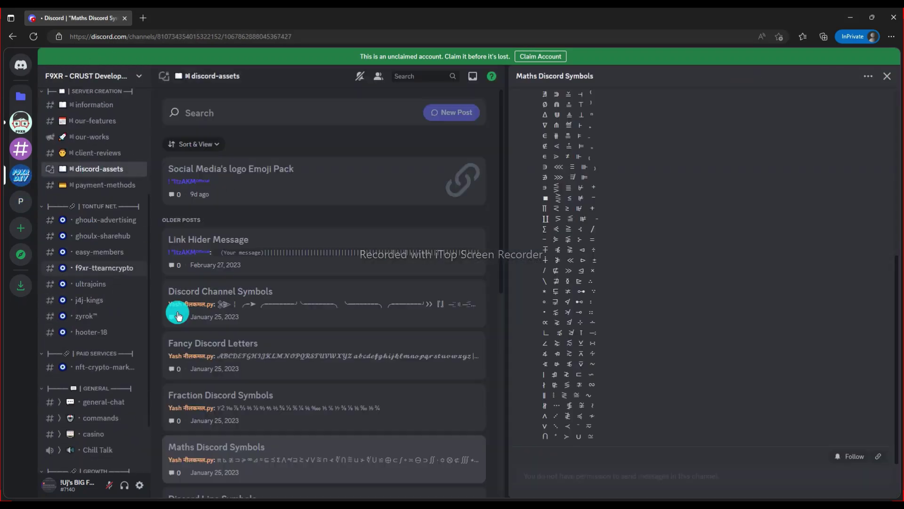
scroll(236, 330, "down", 5)
scroll(306, 357, "down", 3)
left_click(362, 382)
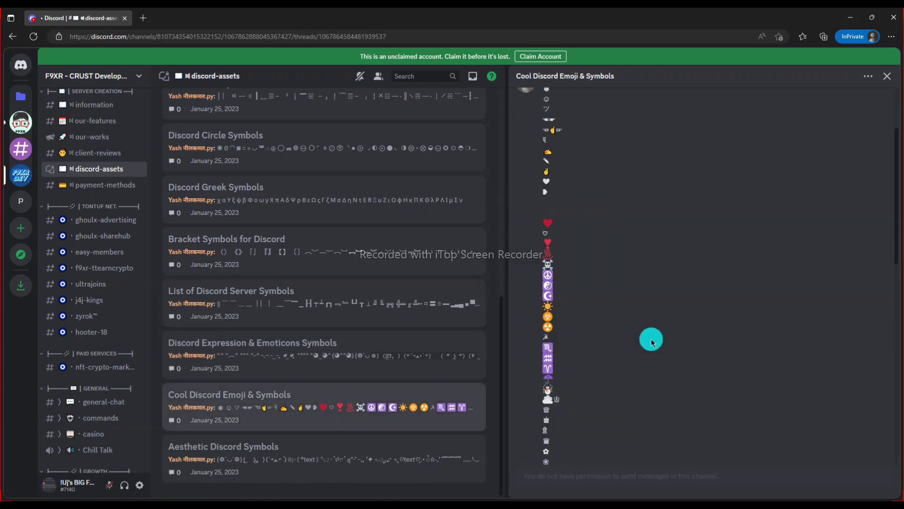
scroll(706, 339, "up", 2)
scroll(372, 438, "up", 1)
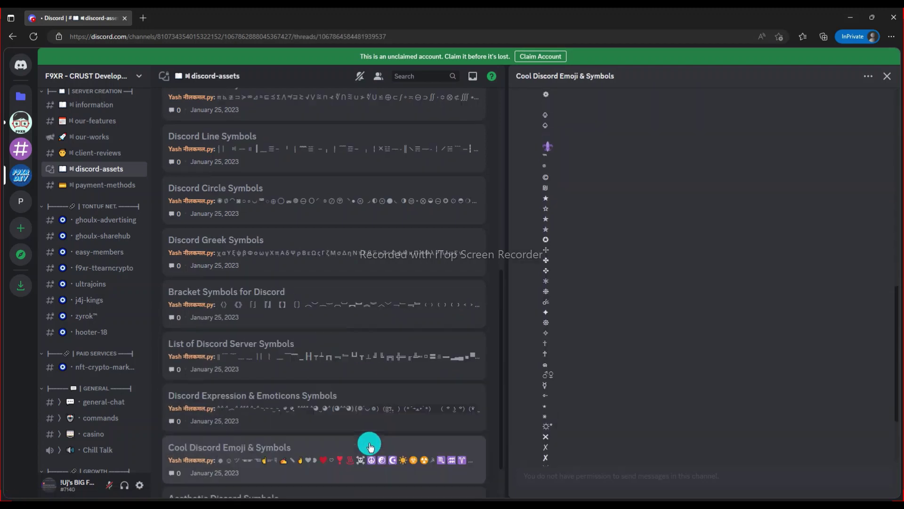
scroll(341, 468, "down", 1)
Create a text channel in Parnert's Dashboard category named "guidelines" with a calendar emoji in front
left_click(20, 201)
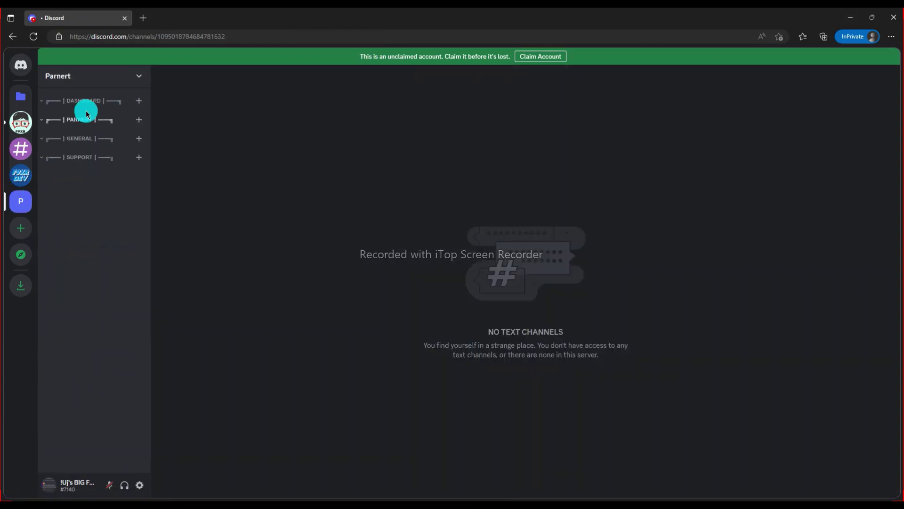
left_click(138, 101)
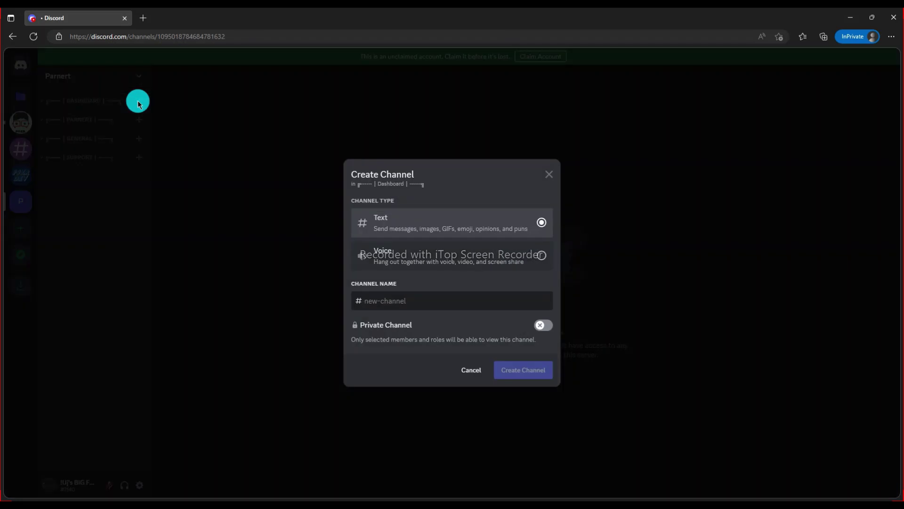
right_click(378, 302)
left_click(414, 310)
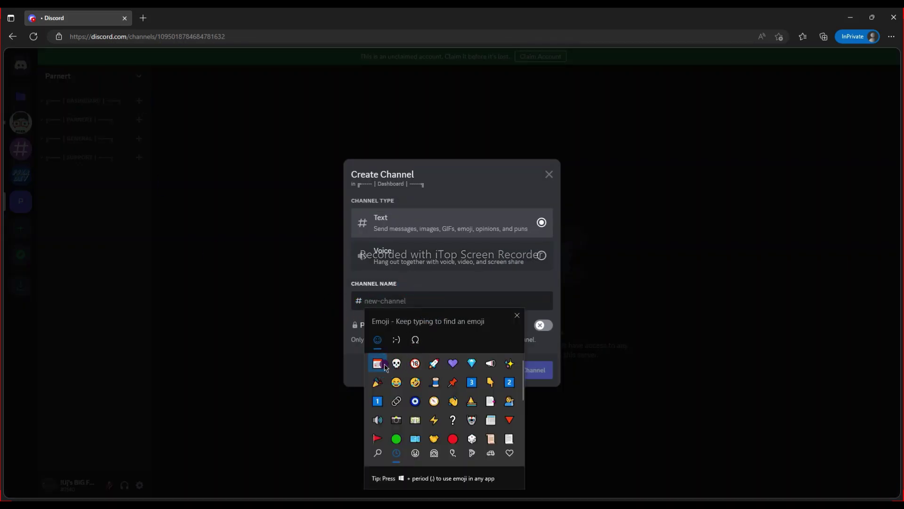
left_click(378, 364)
left_click(386, 302)
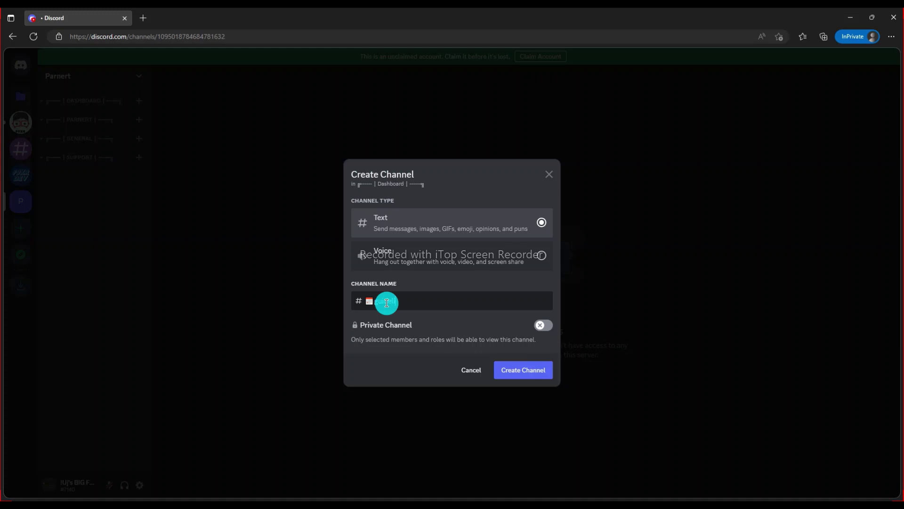
key("Return")
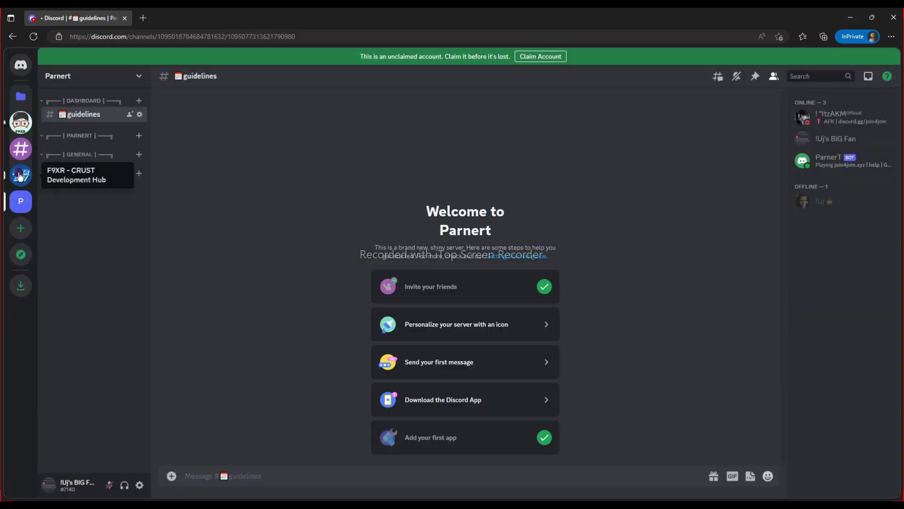
Copy the dot symbol "・" from the "Aesthetic Discord Symbols" post in F9XR's discord-assets channel
left_click(20, 176)
scroll(366, 347, "down", 8)
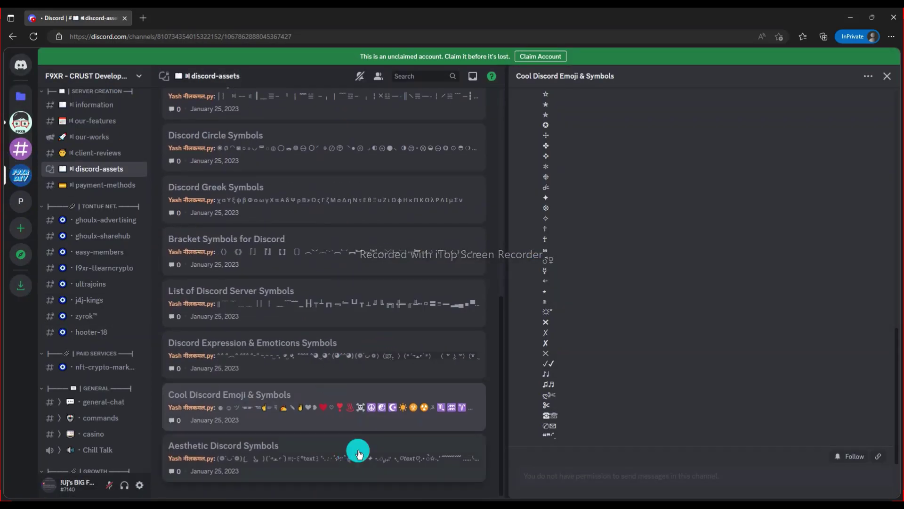
left_click(357, 449)
scroll(584, 268, "up", 2)
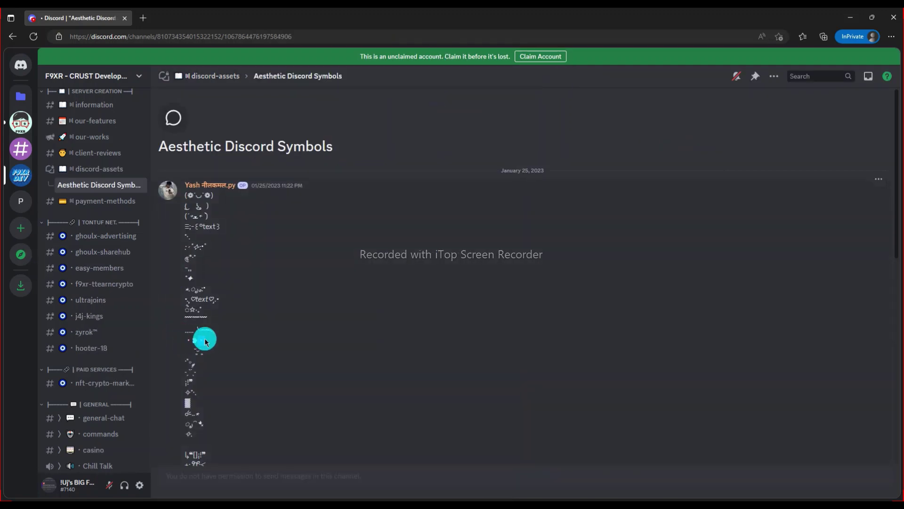
right_click(204, 340)
left_click(48, 203)
left_click(21, 201)
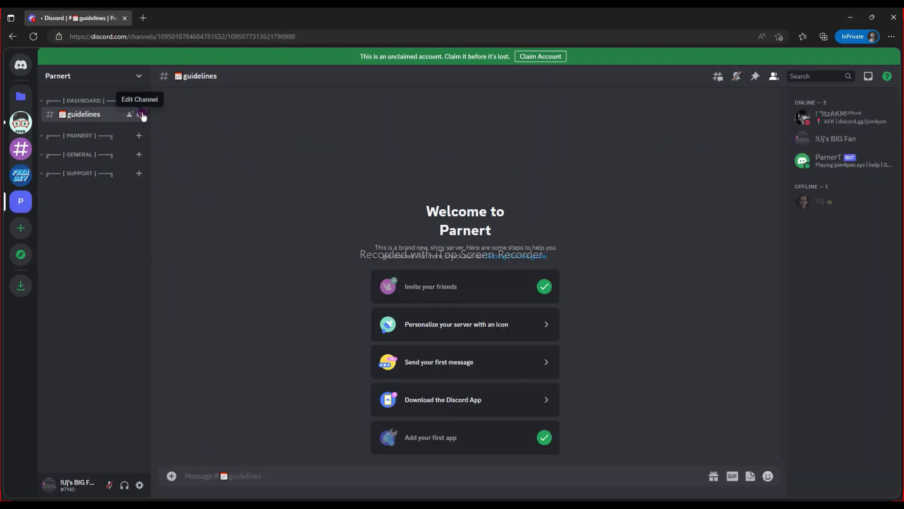
left_click(143, 116)
left_click(348, 118)
key("BackSpace")
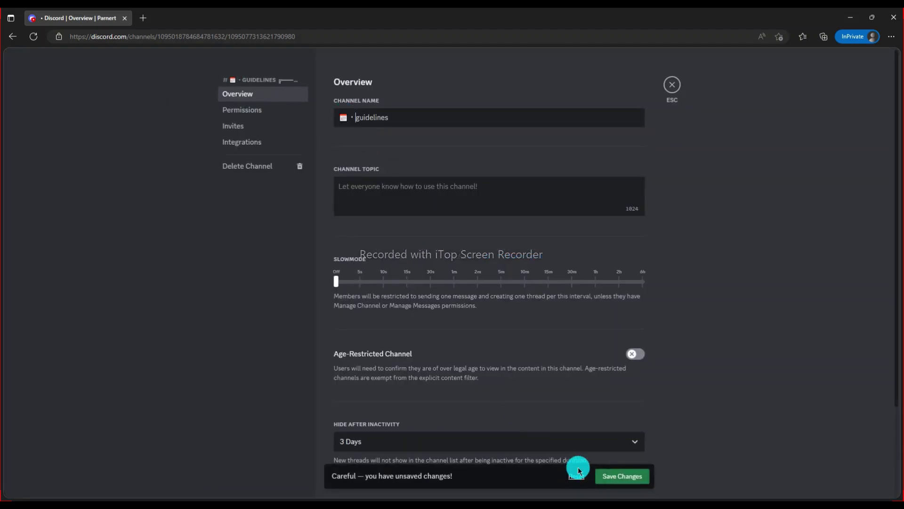
left_click(621, 476)
left_click(672, 84)
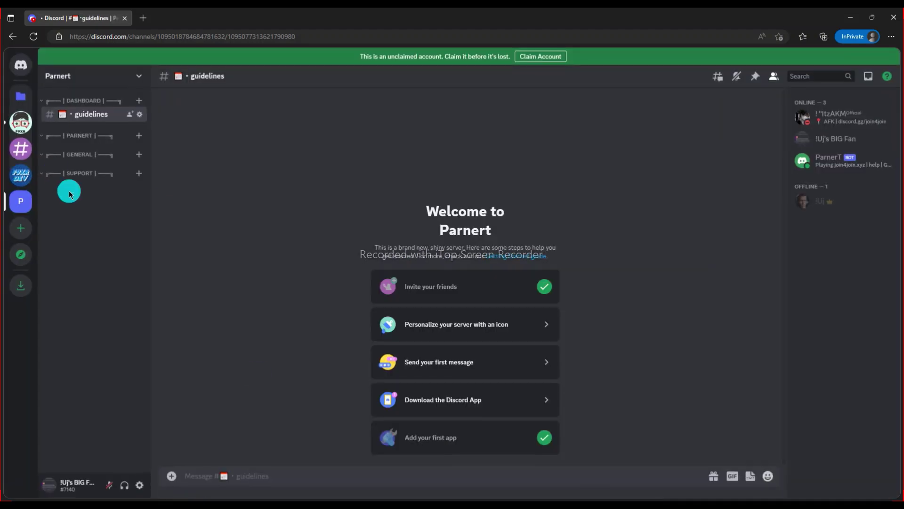
Copy the slash symbol "/" from the "Maths Discord Symbols" post in F9XR's discord-assets channel
left_click(29, 172)
scroll(248, 308, "down", 3)
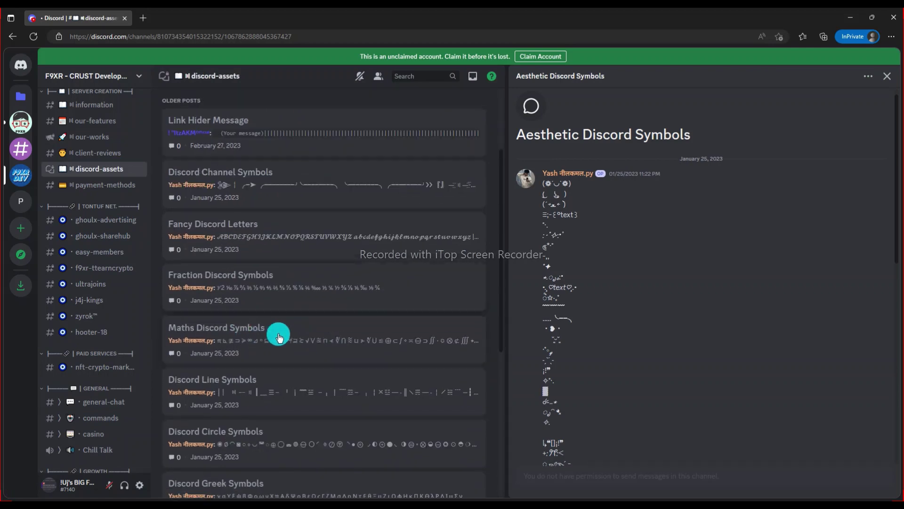
left_click(356, 331)
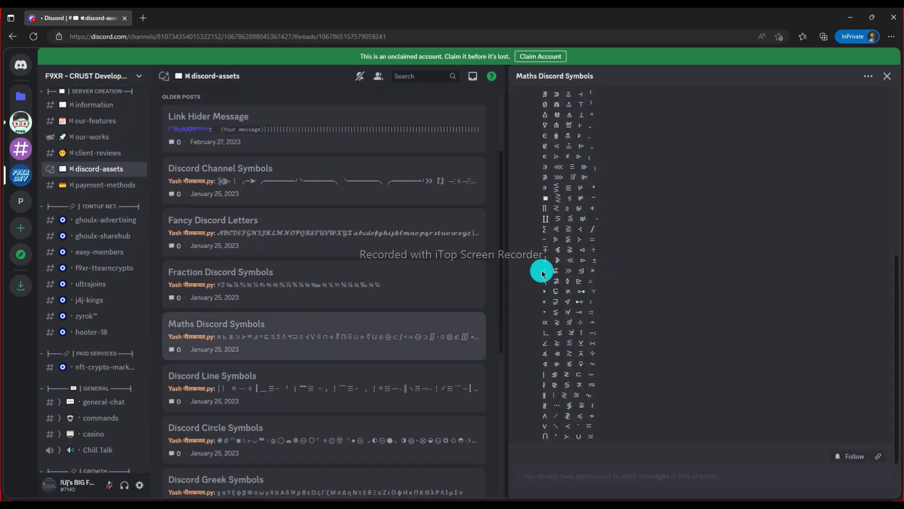
left_click(541, 78)
left_click(179, 311)
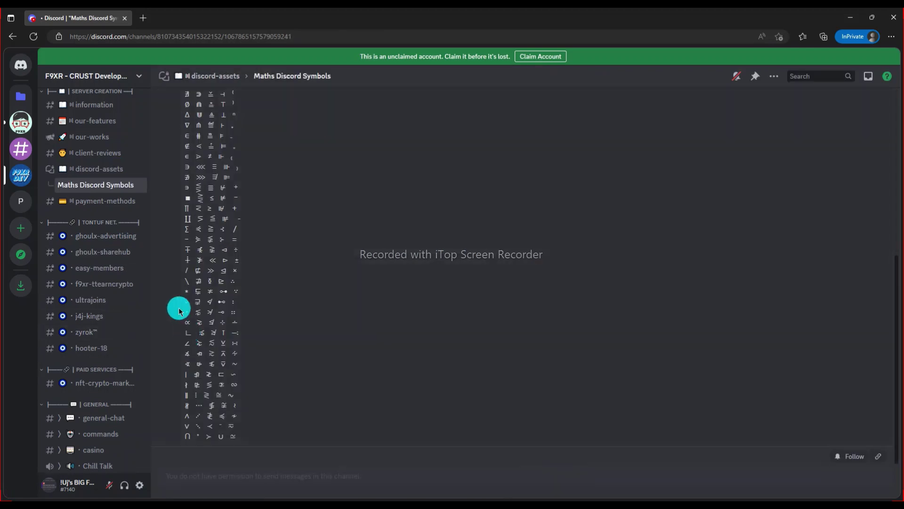
right_click(200, 275)
Insert "/" after the calendar emoji in Parnert's guidelines channel name, save it, and copy the "/・" separator
left_click(21, 201)
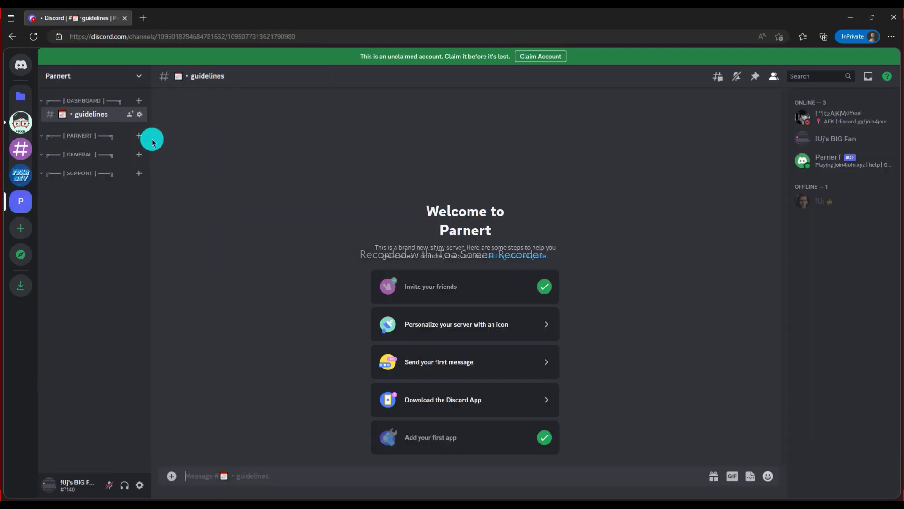
left_click(139, 114)
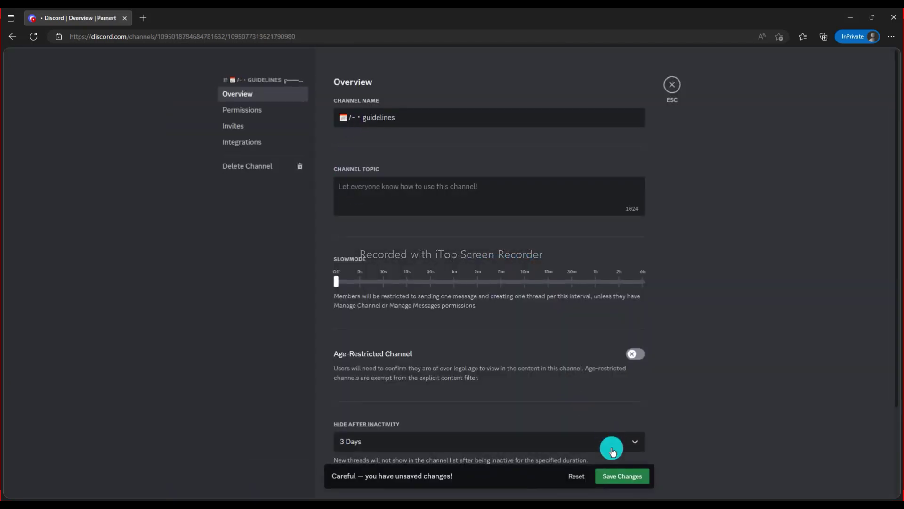
left_click(622, 477)
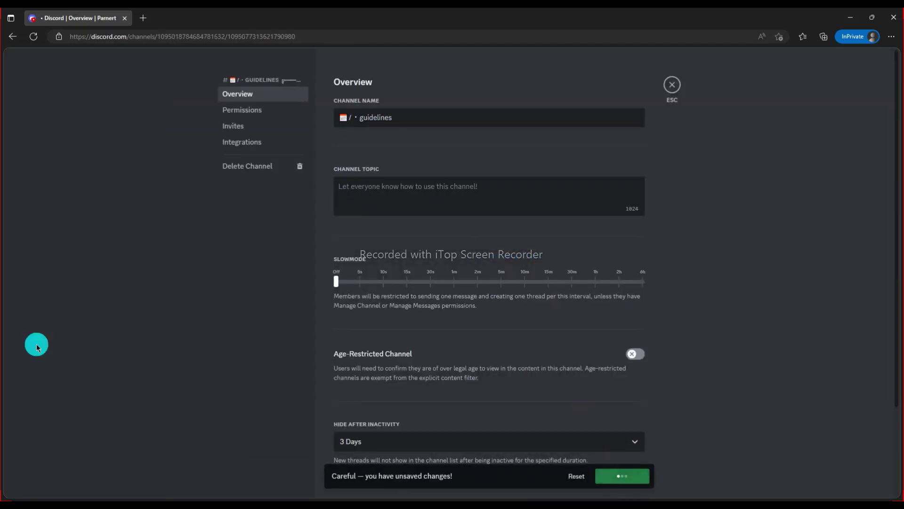
right_click(349, 117)
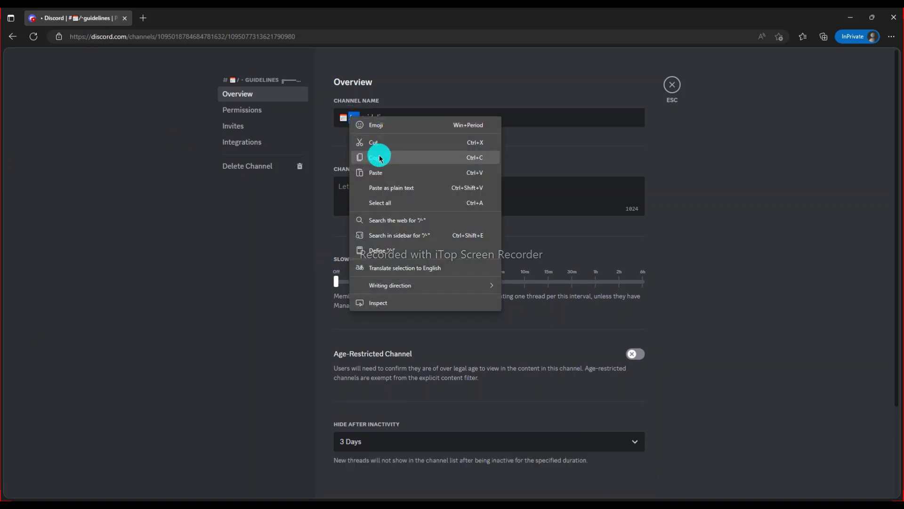
left_click(376, 154)
key("Escape")
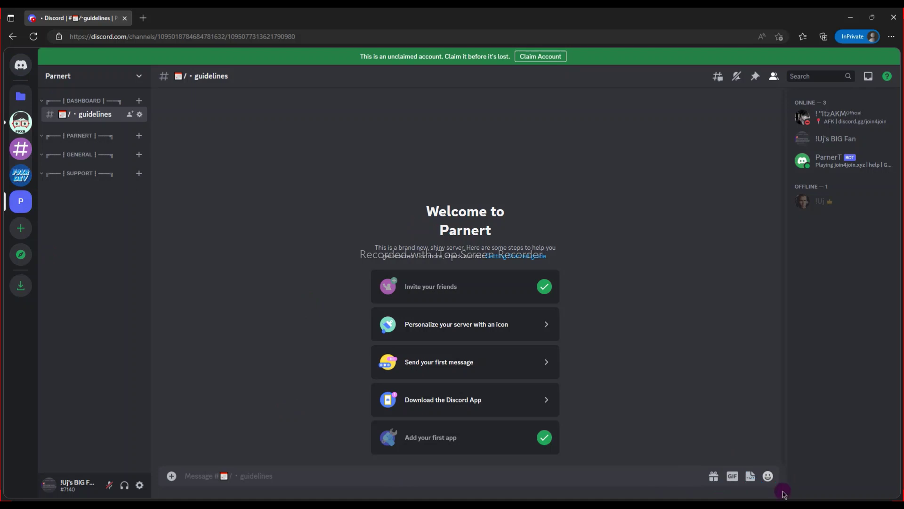
Create a text channel in the Dashboard category named with a megaphone emoji followed by "/・bot-updates"
left_click(139, 100)
right_click(454, 305)
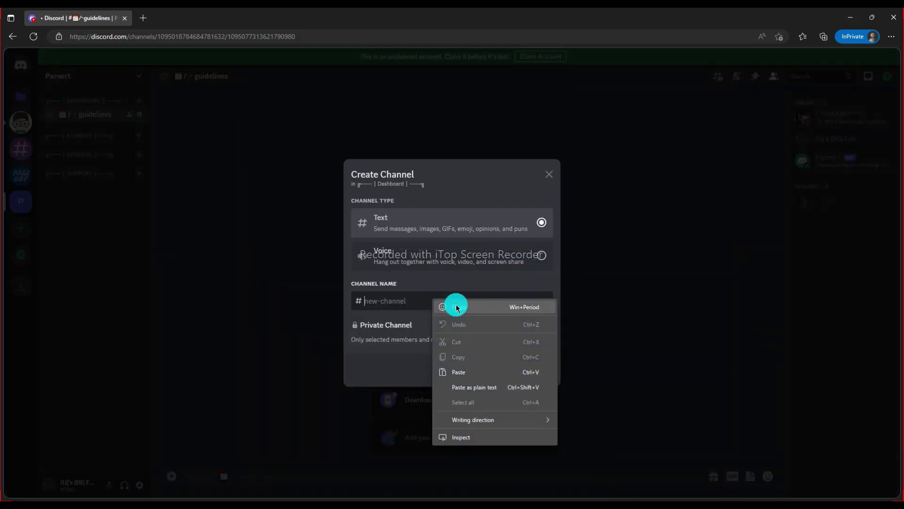
left_click(454, 307)
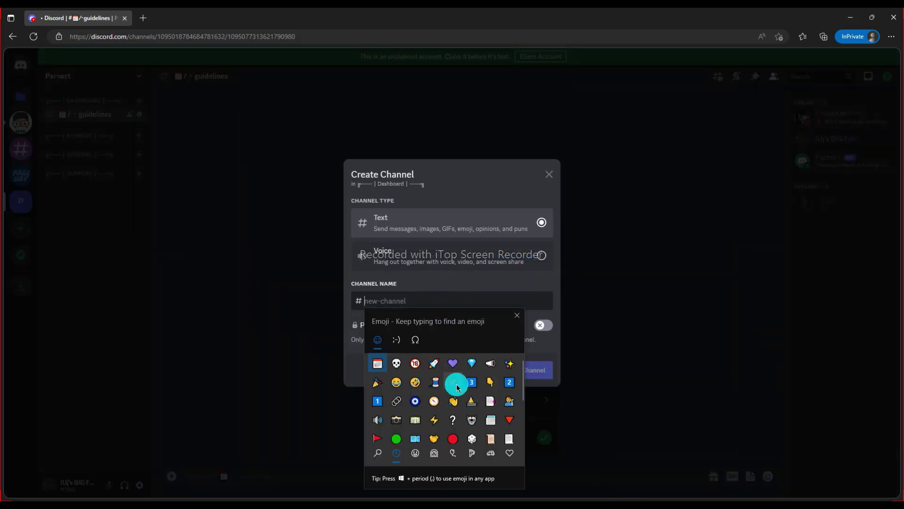
left_click(471, 367)
left_click(404, 293)
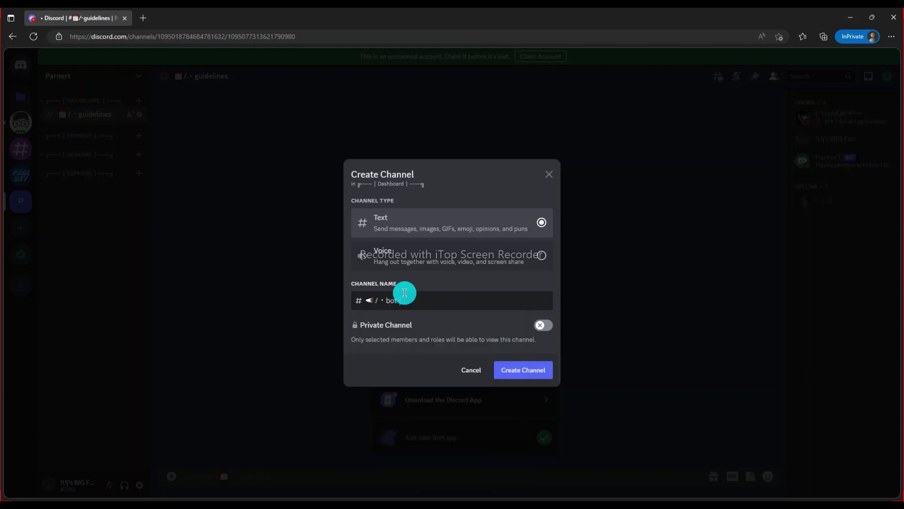
key("Return")
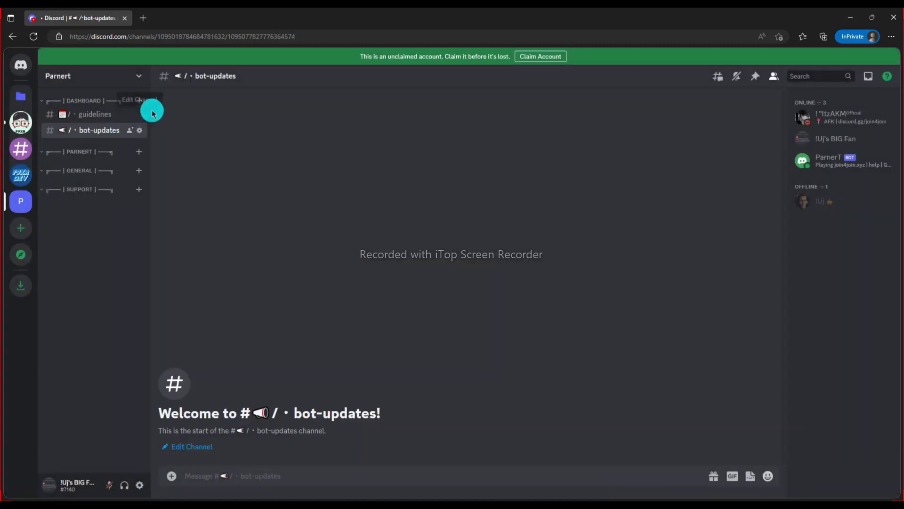
left_click(124, 83)
left_click(126, 135)
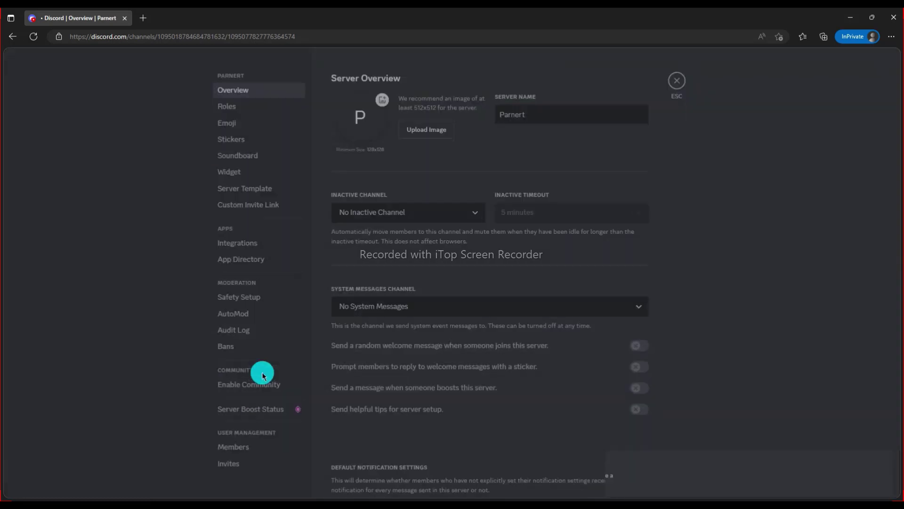
left_click(244, 382)
left_click(471, 252)
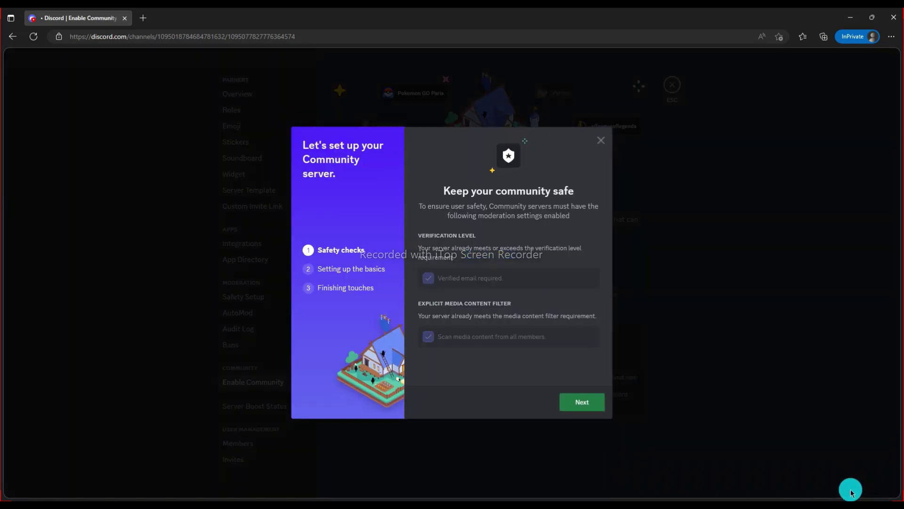
left_click(593, 413)
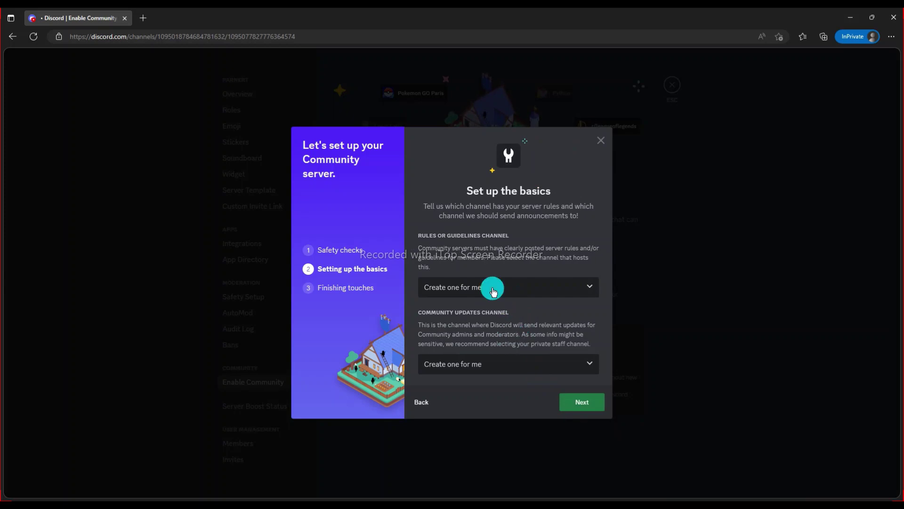
Set the guidelines channel as the rules channel, agree to the Community rules, and finish the Community setup
left_click(493, 288)
left_click(485, 328)
left_click(581, 402)
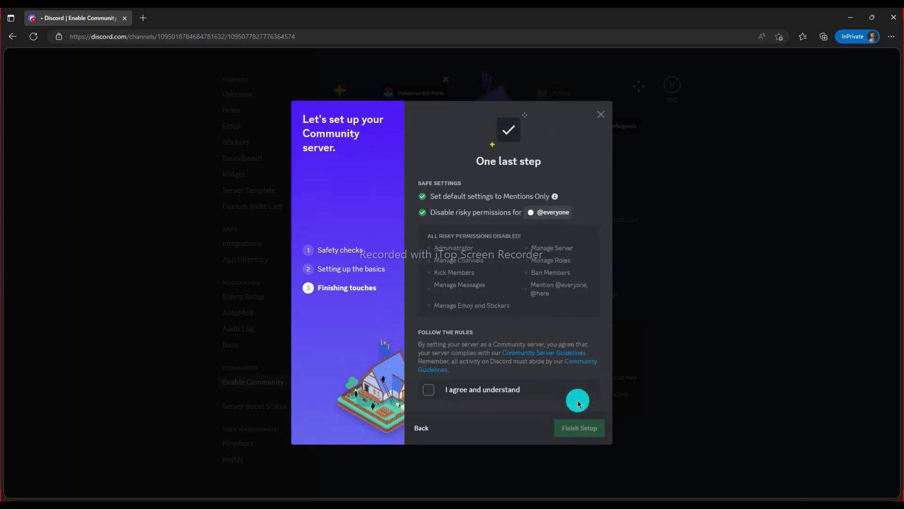
left_click(485, 390)
left_click(584, 426)
left_click(607, 462)
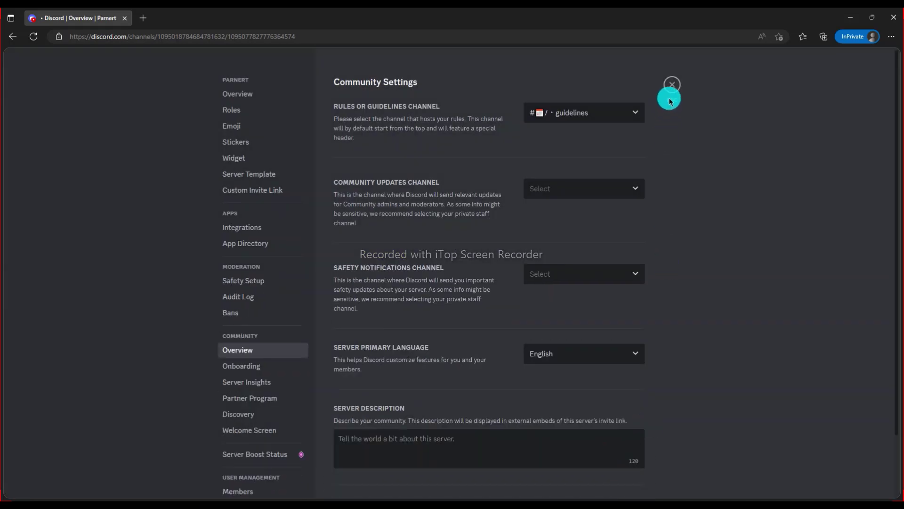
Rename the moderator-only channel with a thread spool emoji followed by "/・owner-zone" and save the change
left_click(671, 85)
left_click(140, 144)
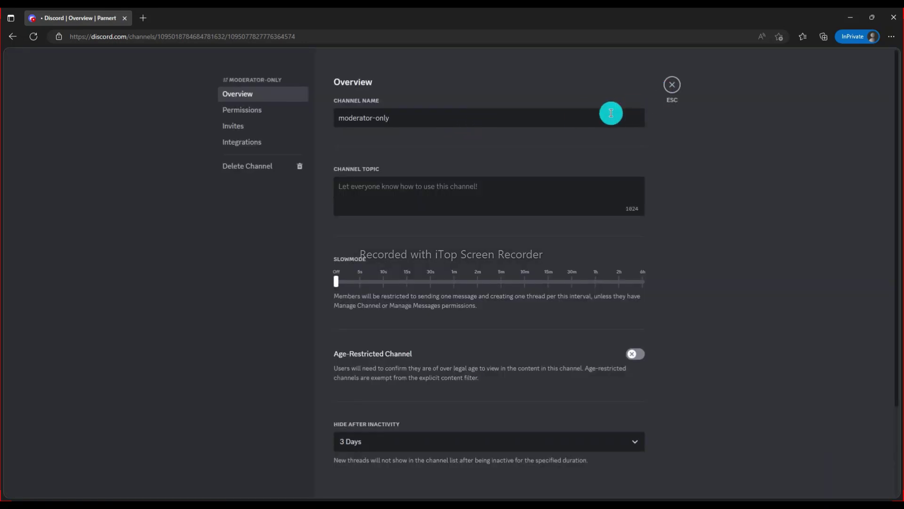
key("BackSpace")
right_click(611, 113)
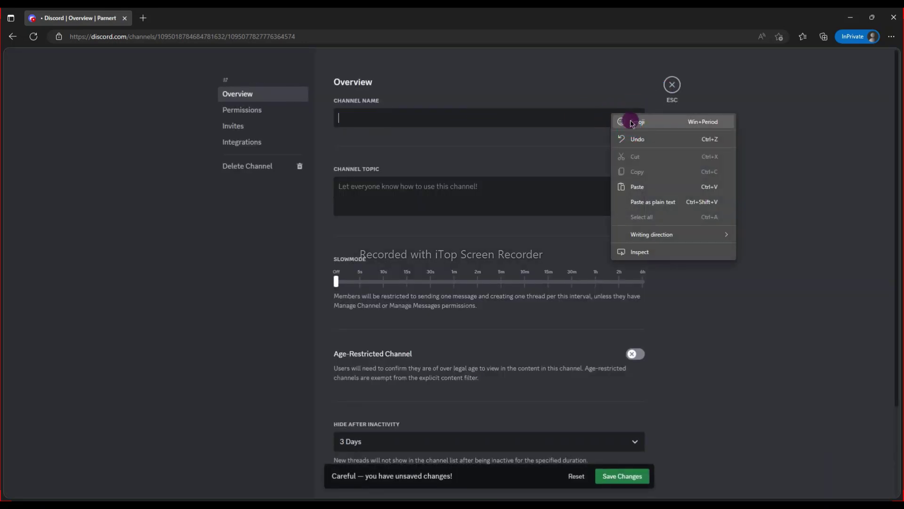
left_click(631, 120)
left_click(408, 199)
left_click(377, 117)
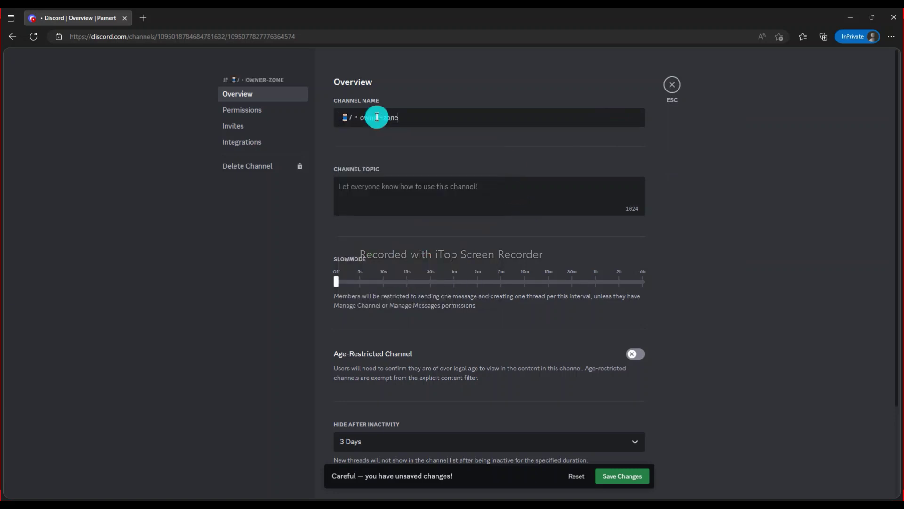
left_click(622, 475)
key("Escape")
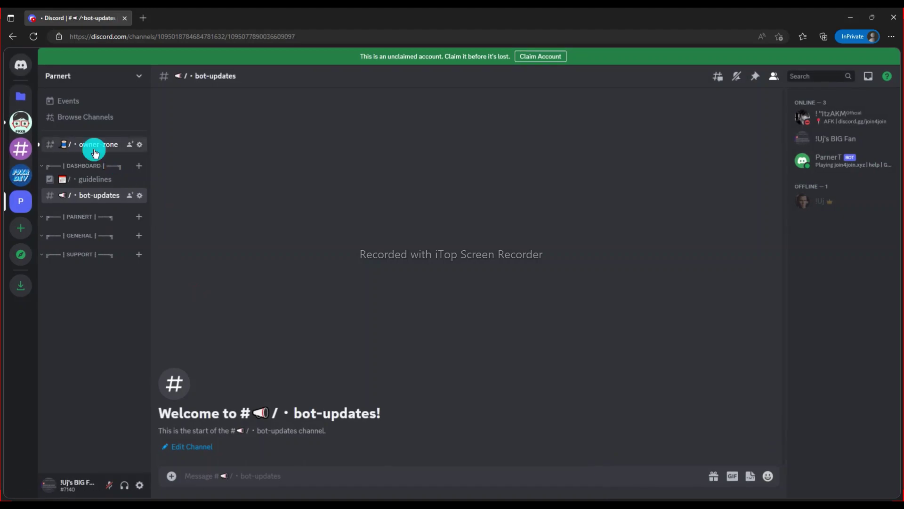
Turn the bot-updates channel into an Announcement channel and save the change
left_click(94, 149)
left_click(139, 194)
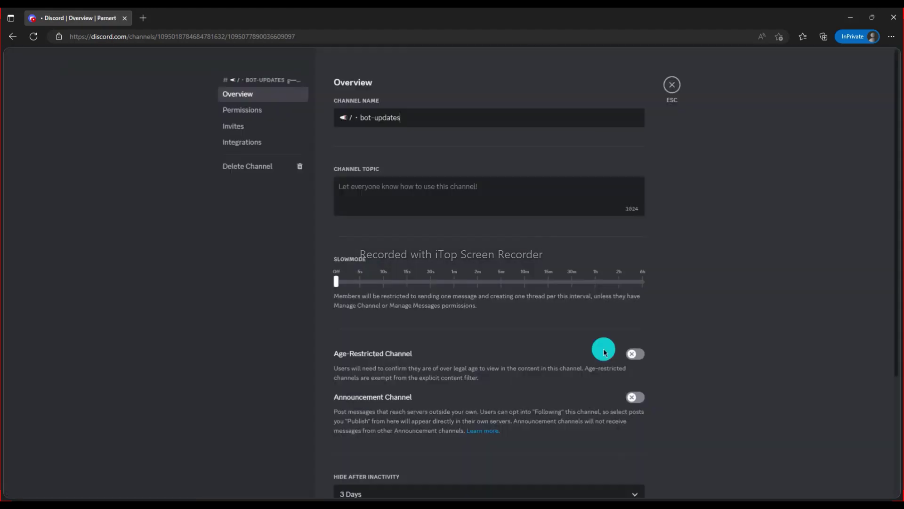
left_click(636, 397)
left_click(634, 476)
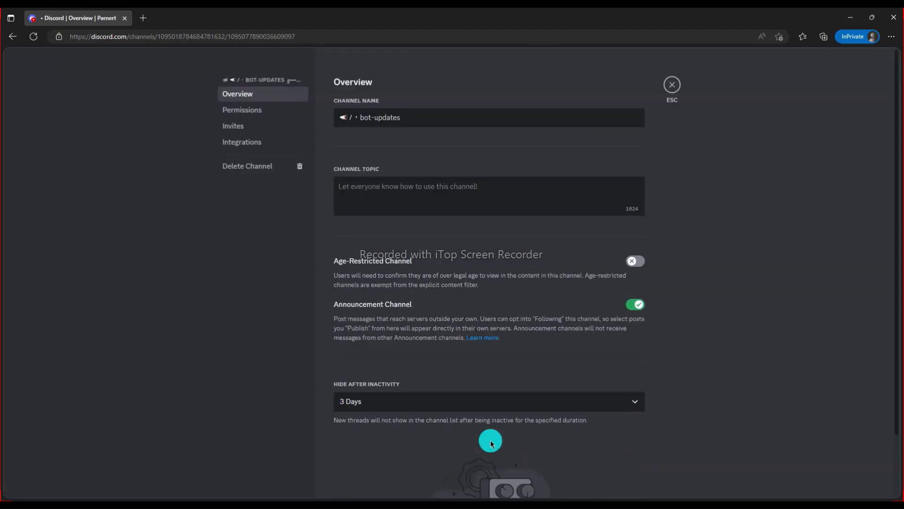
key("Escape")
Create an Announcement channel named "/・bot-status" in the Dashboard category
left_click(139, 166)
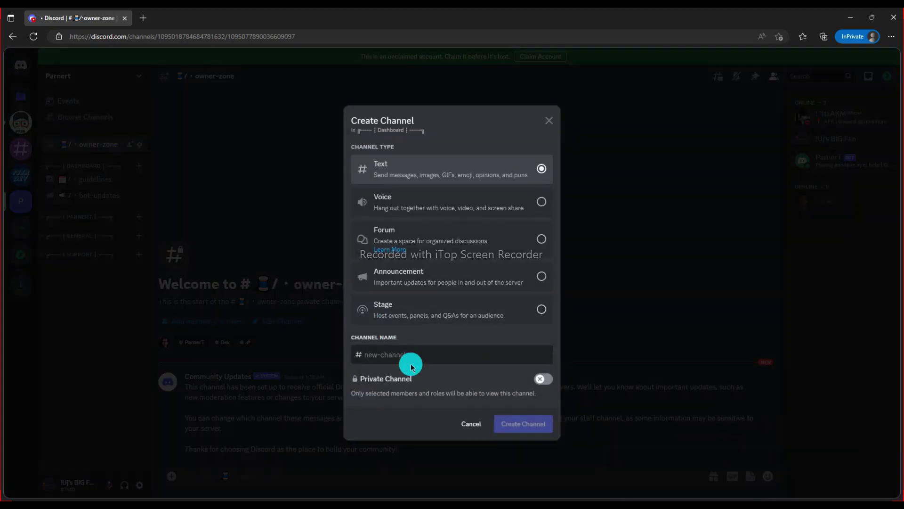
left_click(419, 280)
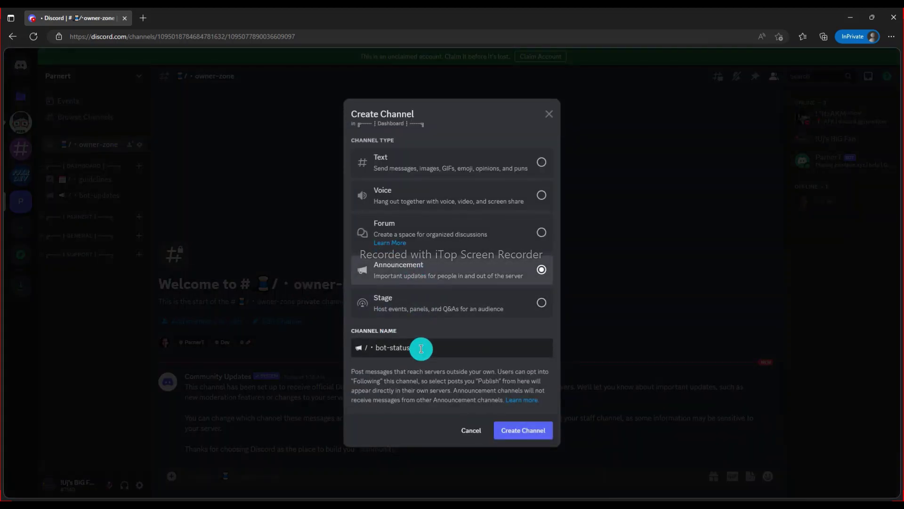
key("Return")
Insert the blue nazar amulet emoji at the start of the bot-status channel name and save it
left_click(139, 216)
right_click(340, 123)
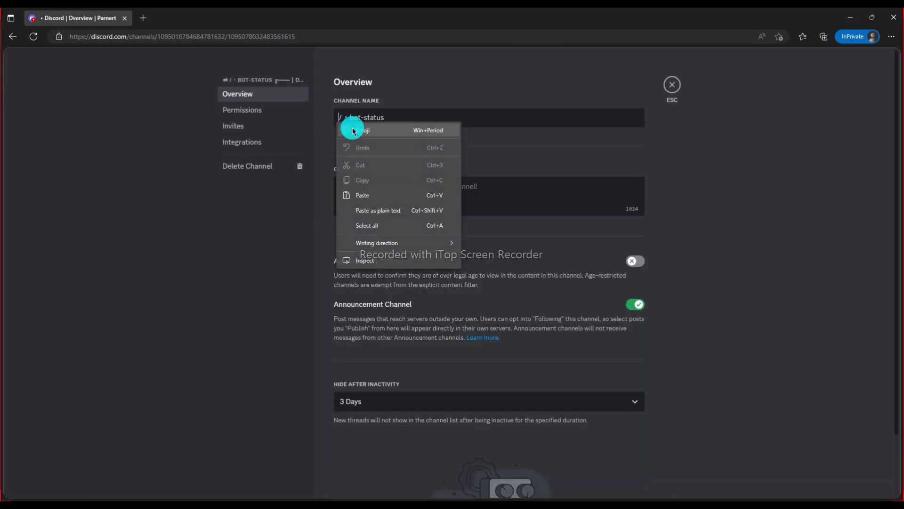
left_click(354, 132)
left_click(397, 218)
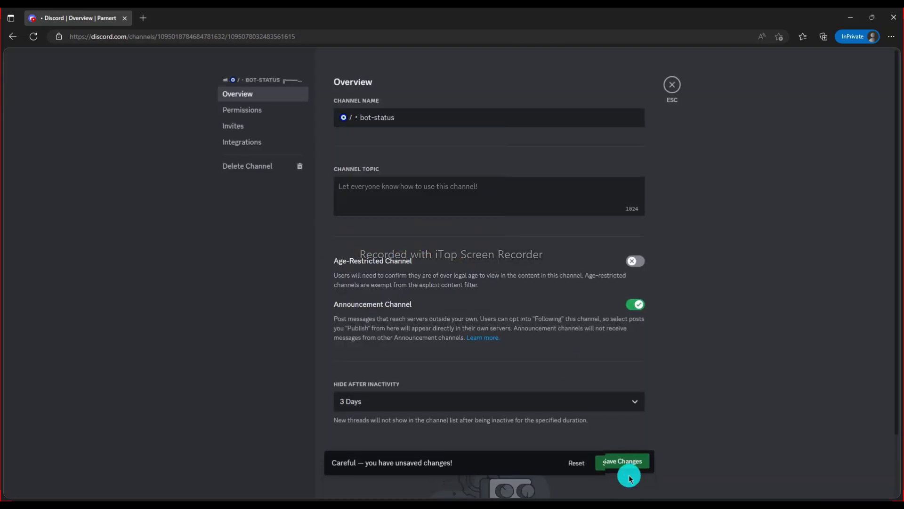
left_click(629, 468)
key("Escape")
Create a Forum channel in the Dashboard category named with a person emoji followed by "/・bot-faq"
left_click(141, 167)
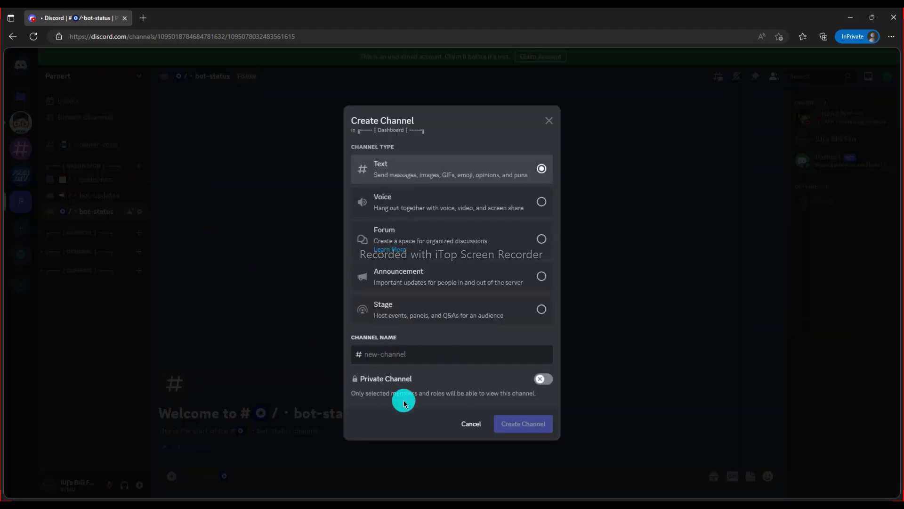
left_click(476, 237)
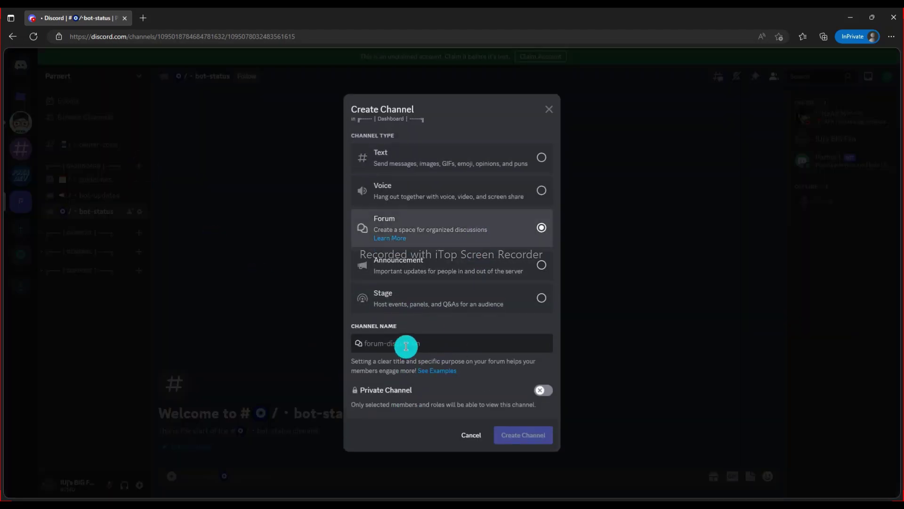
type("/ ·")
right_click(363, 341)
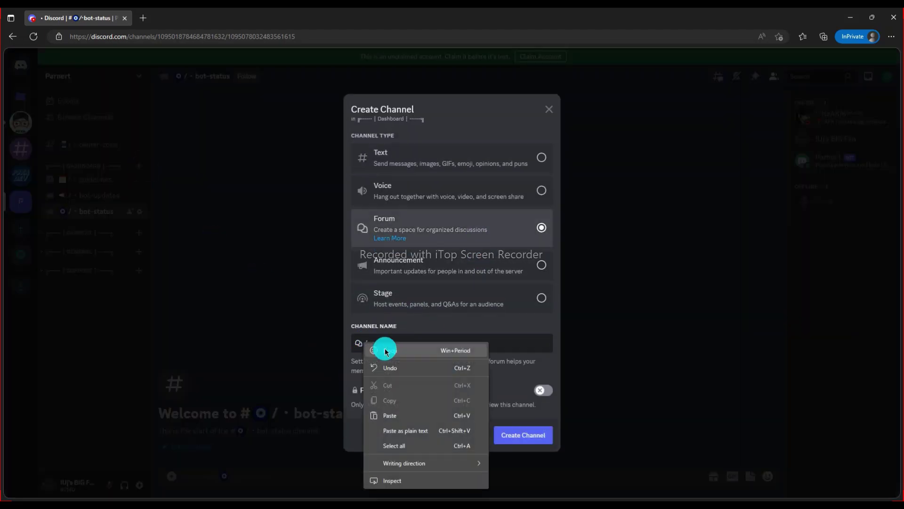
left_click(385, 350)
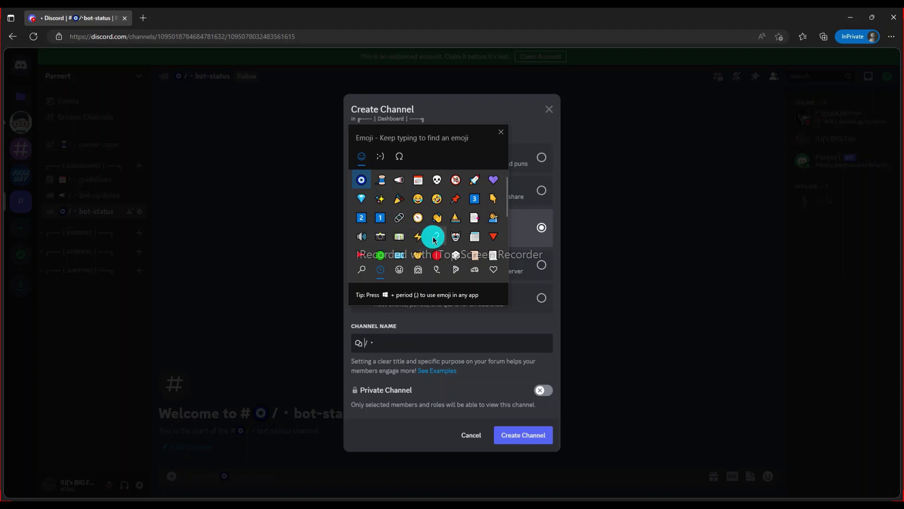
left_click(371, 347)
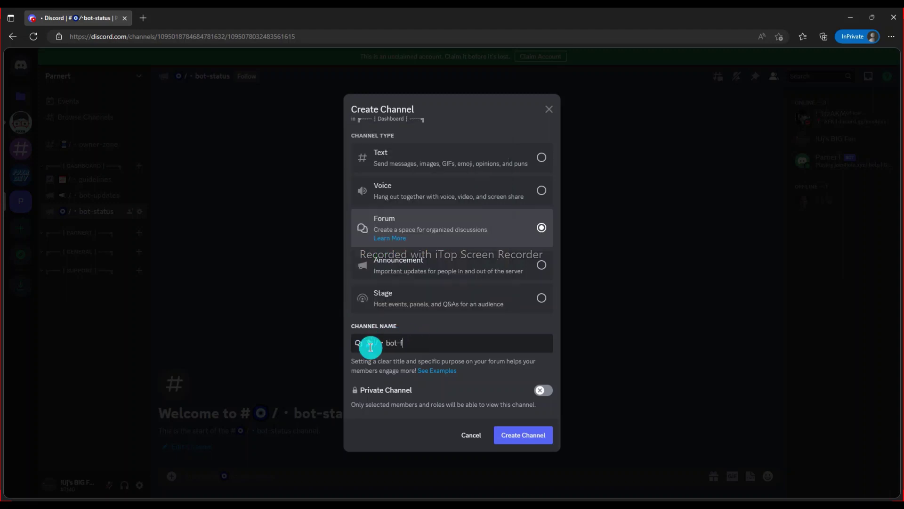
key("Return")
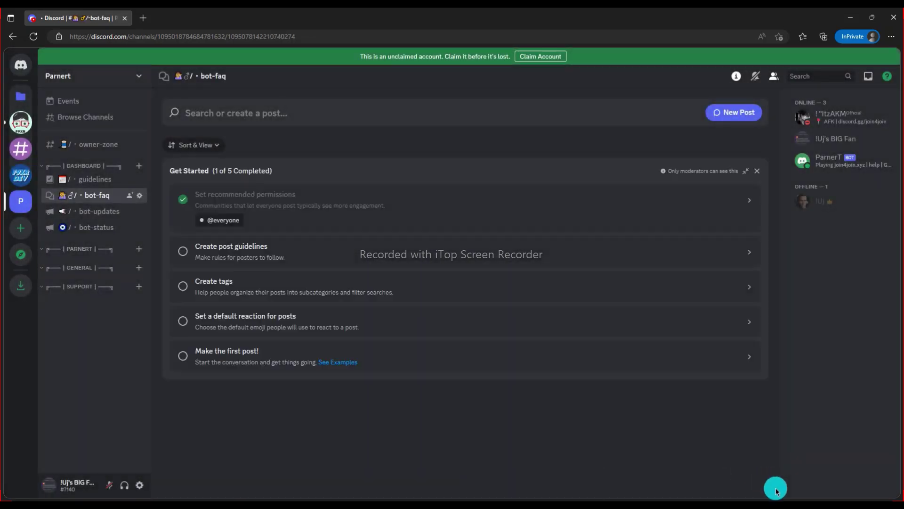
Create a text channel named "announcement" in the Dashboard category
left_click(143, 166)
left_click(497, 349)
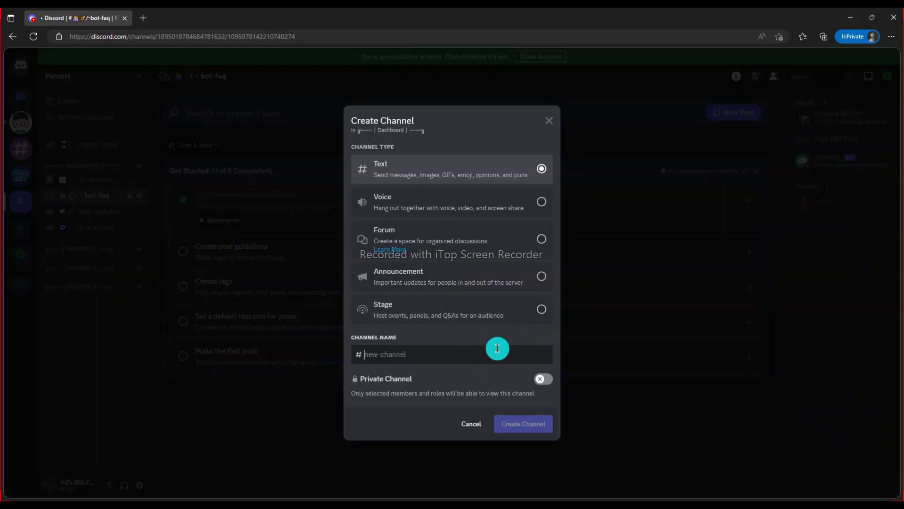
type("announcement")
key("Return")
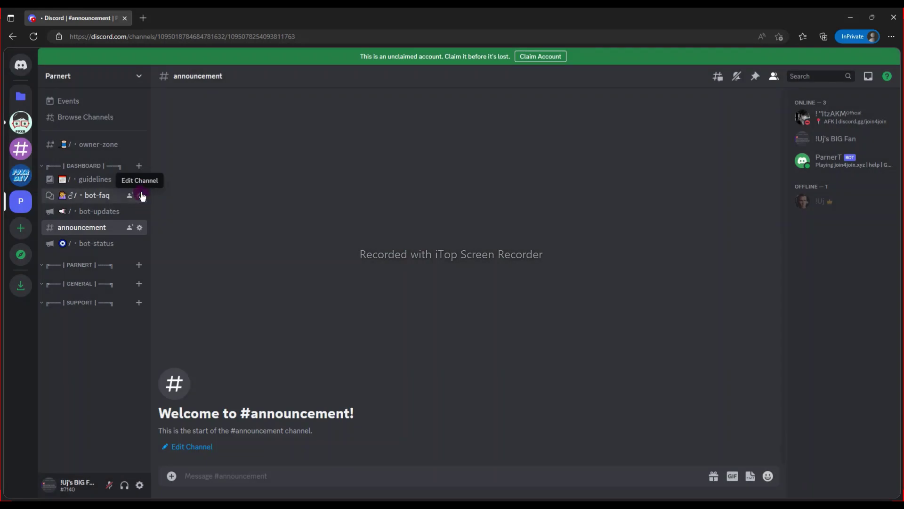
Remove the stray male symbol after the person emoji in the bot-faq channel name and save it
left_click(140, 195)
key("BackSpace")
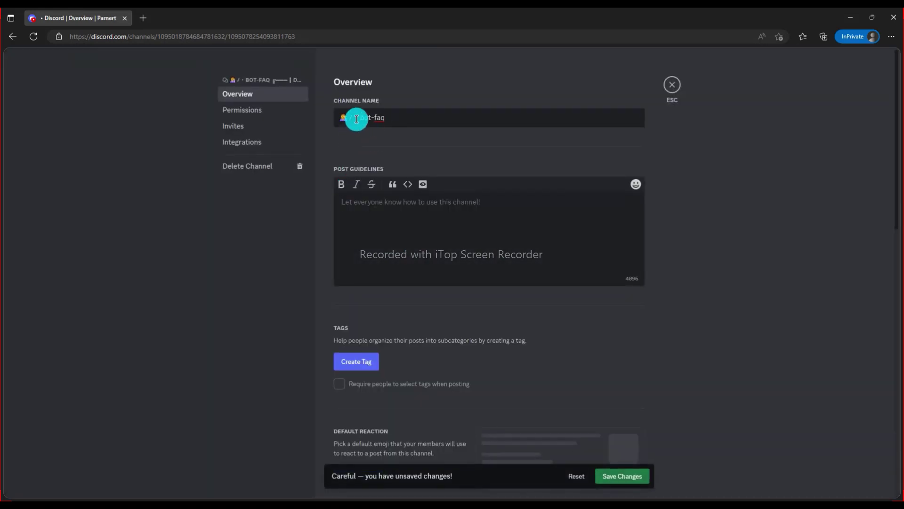
right_click(350, 114)
left_click(377, 153)
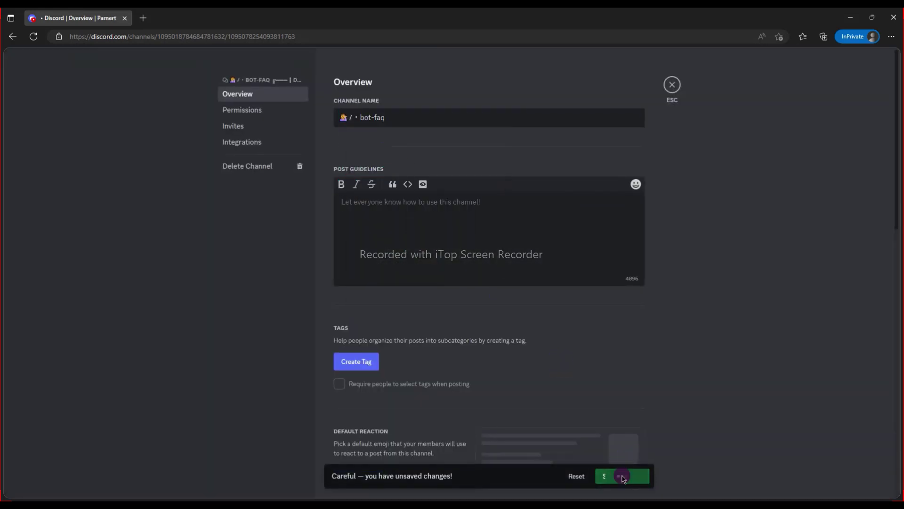
key("Escape")
Put a red pushpin emoji and "/・" in front of the announcement channel's name and save it
left_click(142, 228)
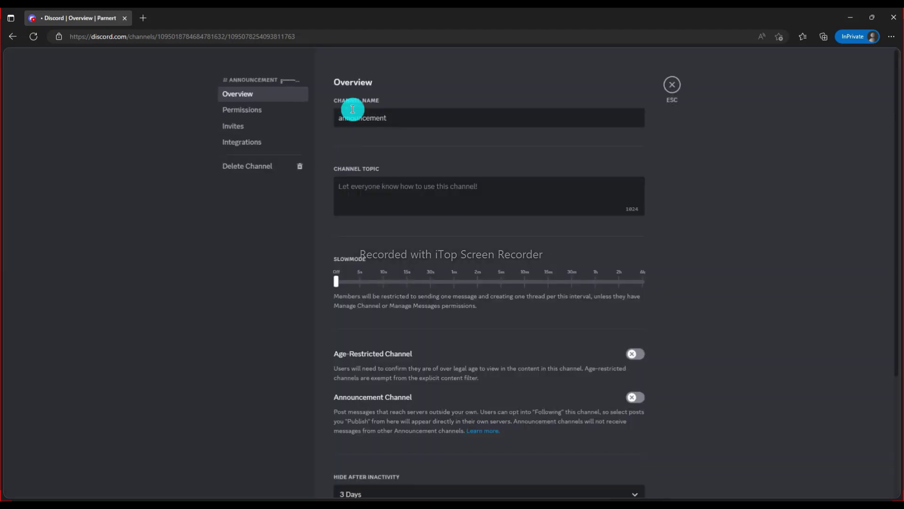
left_click(341, 117)
type("/・")
right_click(340, 118)
left_click(350, 128)
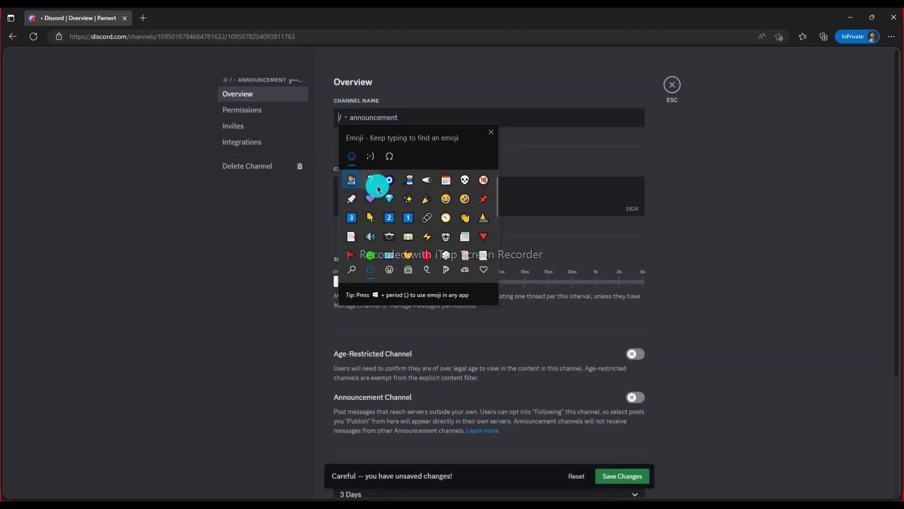
left_click(483, 199)
left_click(421, 121)
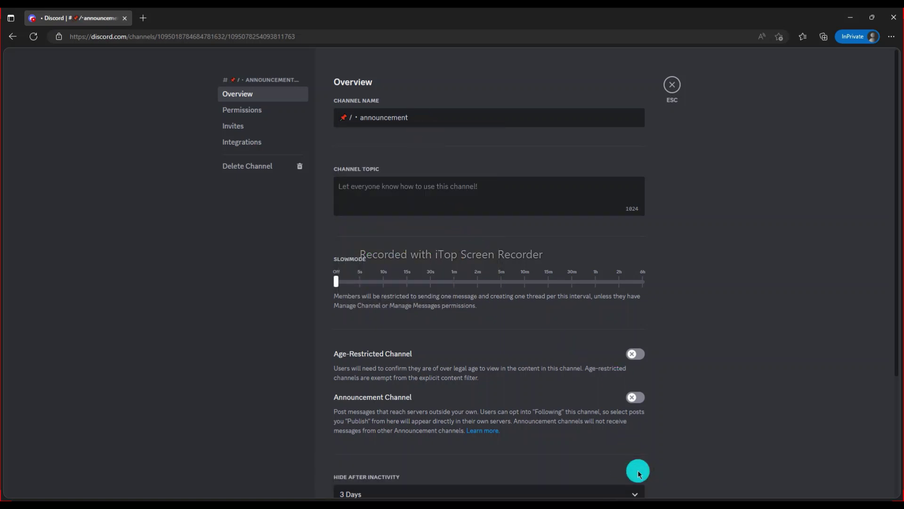
key("Escape")
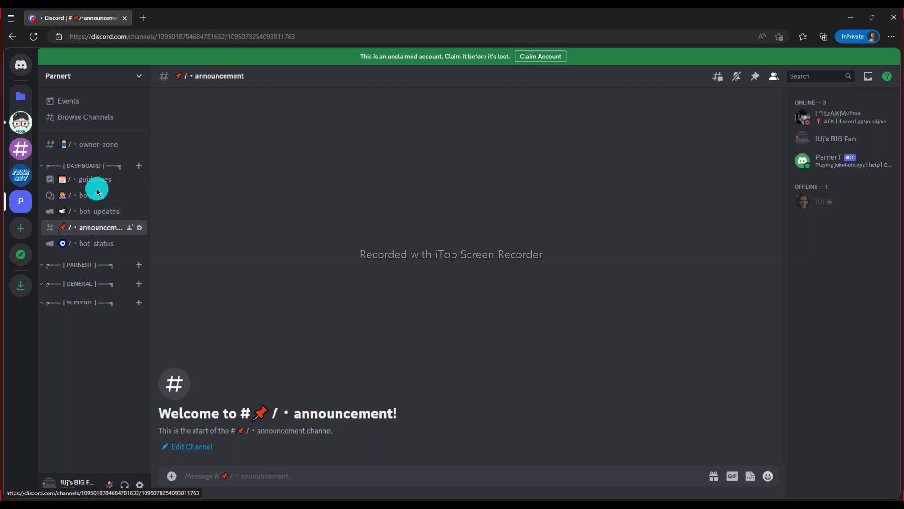
Reorder the Dashboard channels so announcement follows guidelines and bot-faq comes last, and open the owner-zone channel
left_click_drag(98, 191, 95, 202)
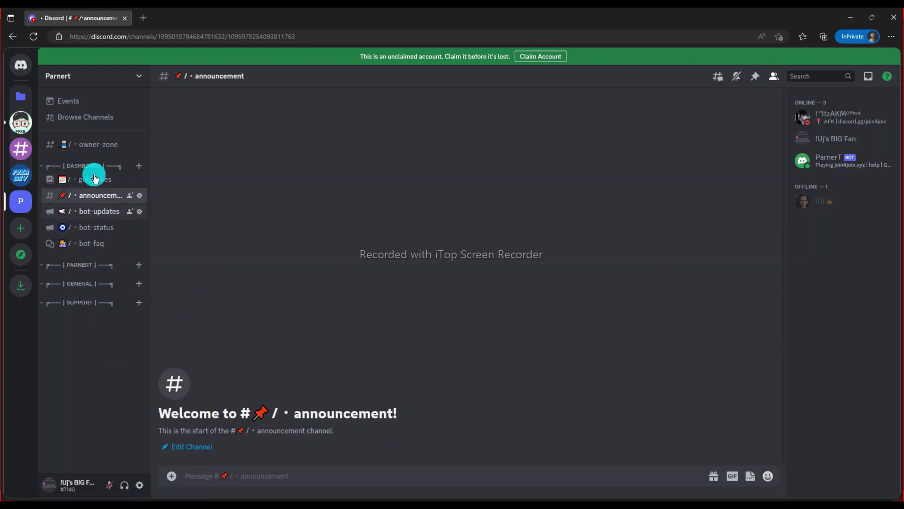
left_click(97, 144)
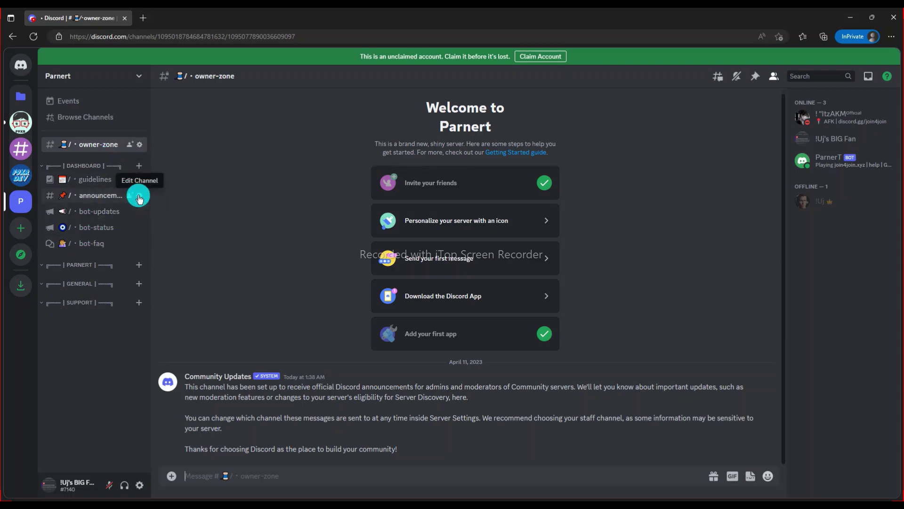
Turn the pushpin announcement channel into an Announcement channel and change its name ending to "announcements", saving both changes
left_click(139, 195)
left_click(634, 393)
left_click(640, 476)
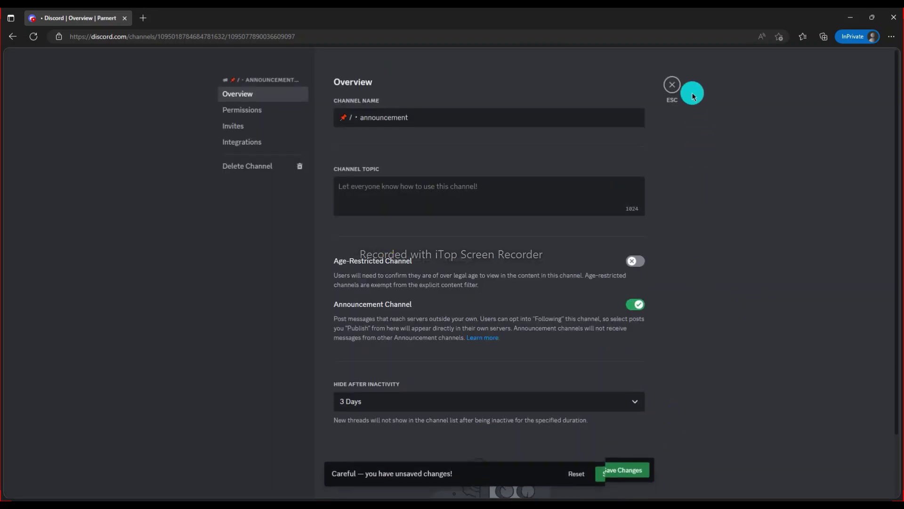
left_click(672, 85)
left_click(140, 195)
left_click(436, 125)
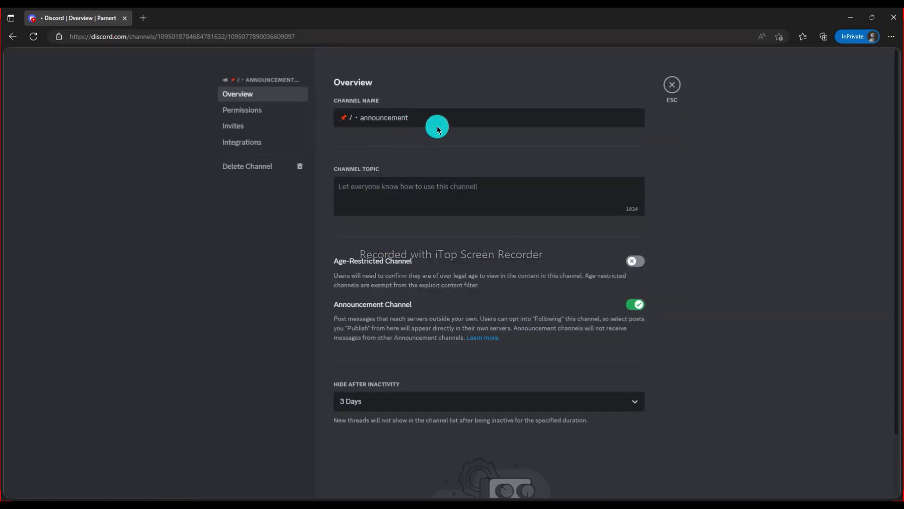
type("s")
left_click(626, 476)
key("Escape")
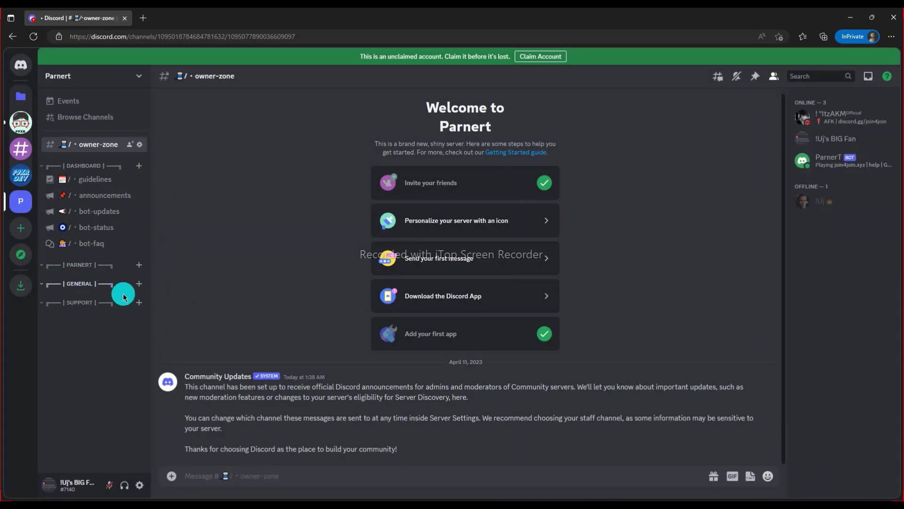
Create a text channel in the Support category named with a blue ticket emoji followed by "/・support-tickets"
left_click(139, 302)
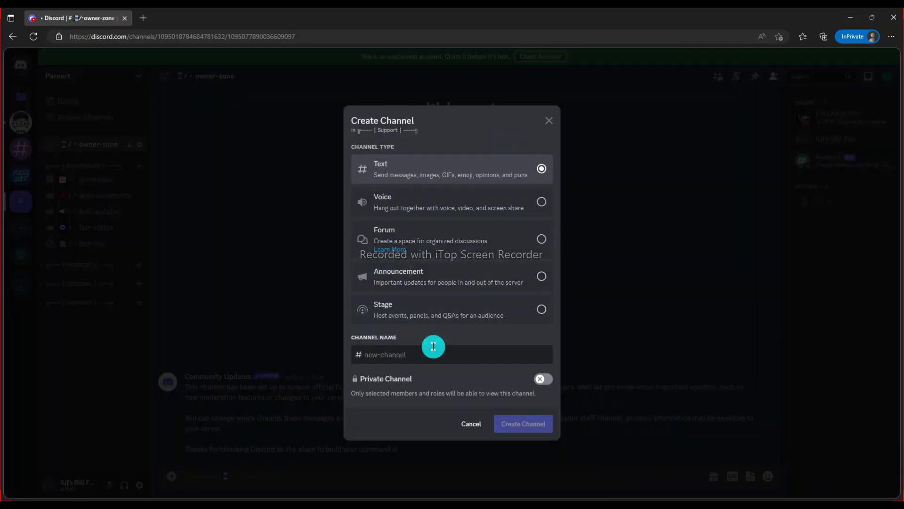
key("ctrl+a")
key("BackSpace")
right_click(395, 355)
left_click(428, 226)
scroll(410, 284, "down", 1)
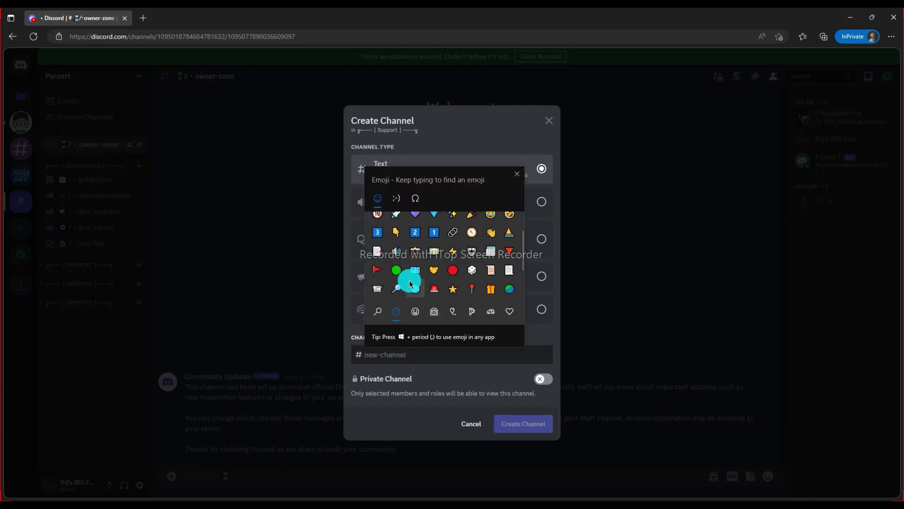
left_click(411, 284)
left_click(410, 356)
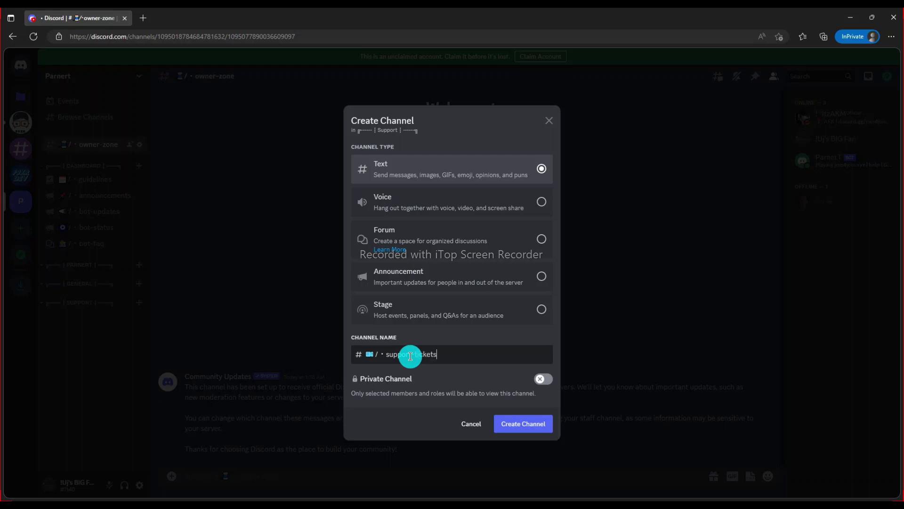
key("Return")
Create a text channel in the Support category named with a red downward triangle emoji followed by "/・report-issue"
left_click(98, 249)
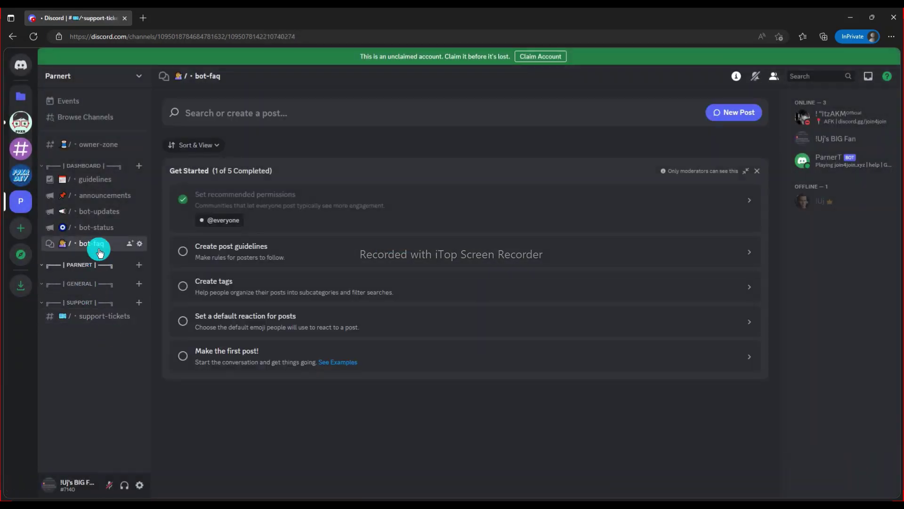
left_click(97, 227)
left_click(139, 302)
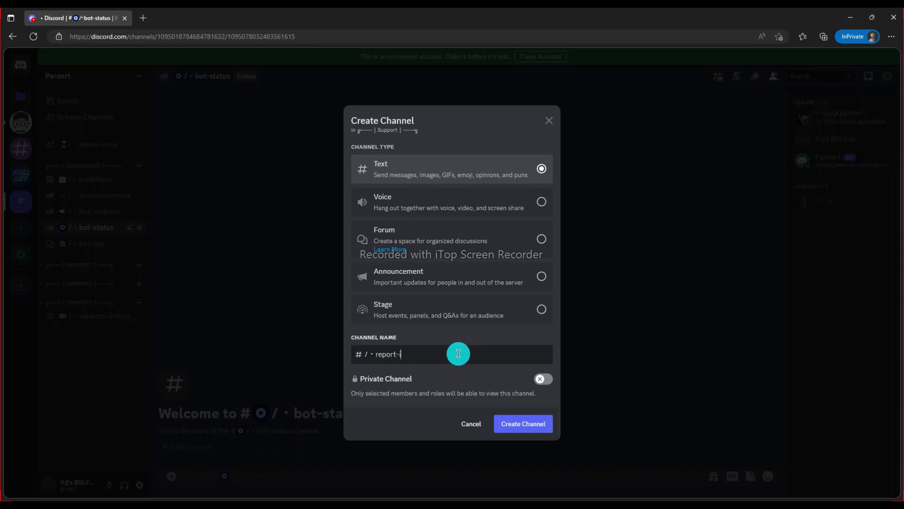
right_click(367, 354)
left_click(396, 363)
left_click(377, 293)
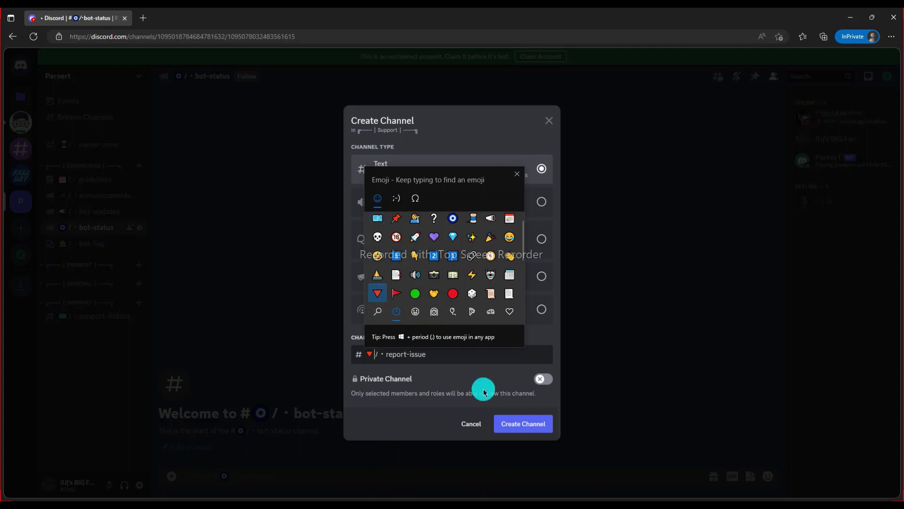
left_click(485, 369)
left_click(516, 423)
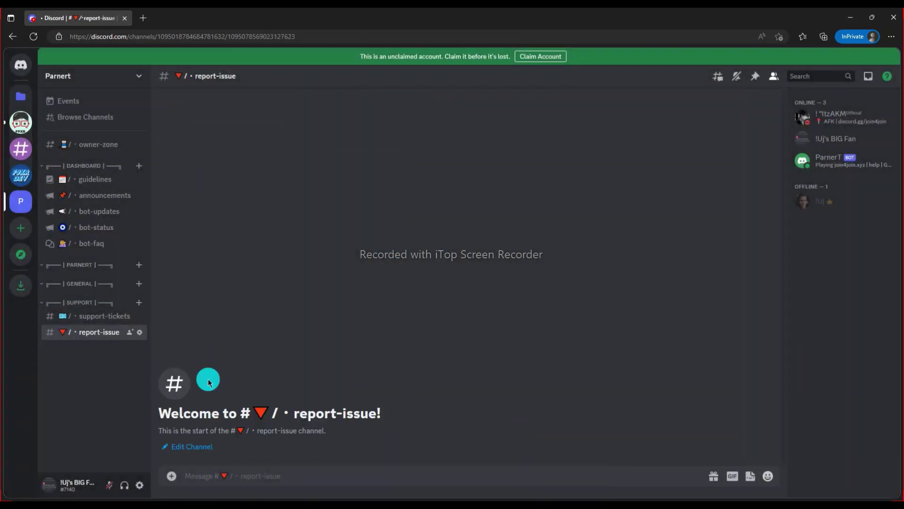
Create a text channel outside the categories named with a red flag emoji followed by "/・welcome"
left_click(122, 76)
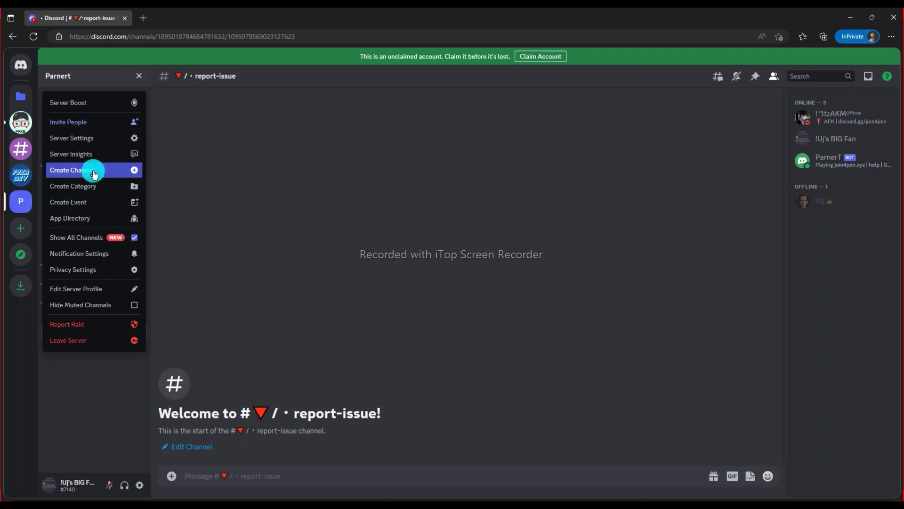
left_click(93, 169)
type("/ ·")
right_click(357, 358)
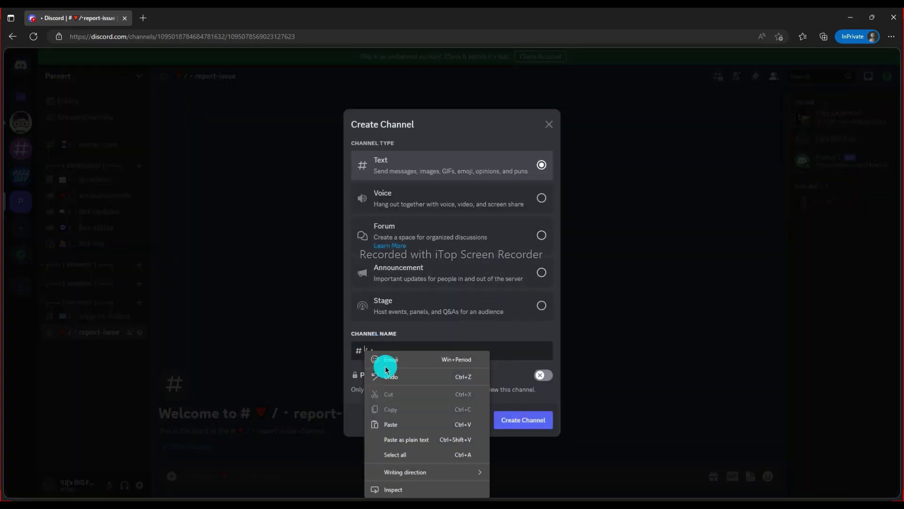
left_click(381, 362)
left_click(393, 299)
left_click(405, 349)
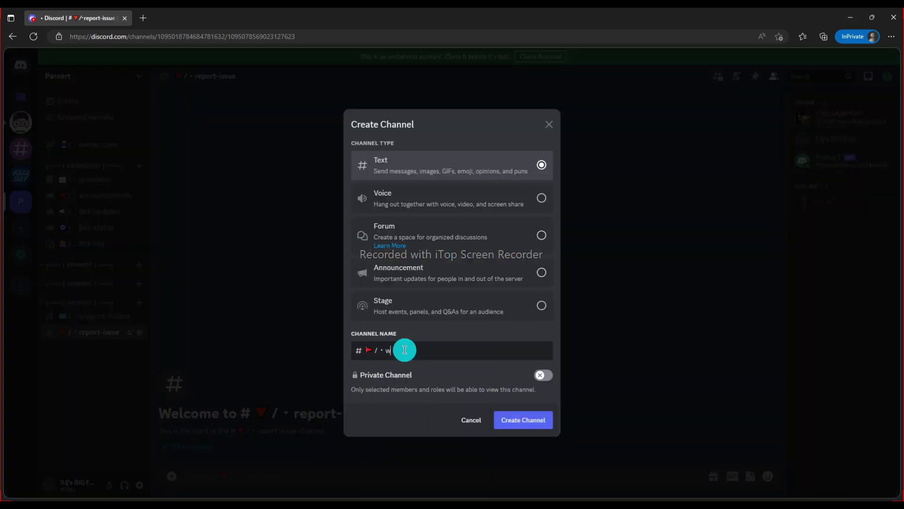
key("Return")
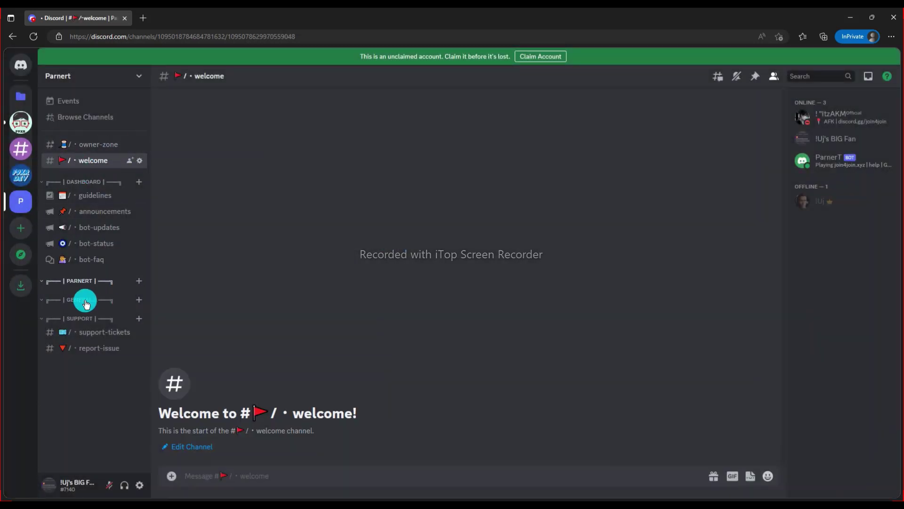
Copy the Support category's framed name and create a category with the same frame around "Staff Zone"
right_click(85, 319)
left_click(110, 418)
key("ctrl+a")
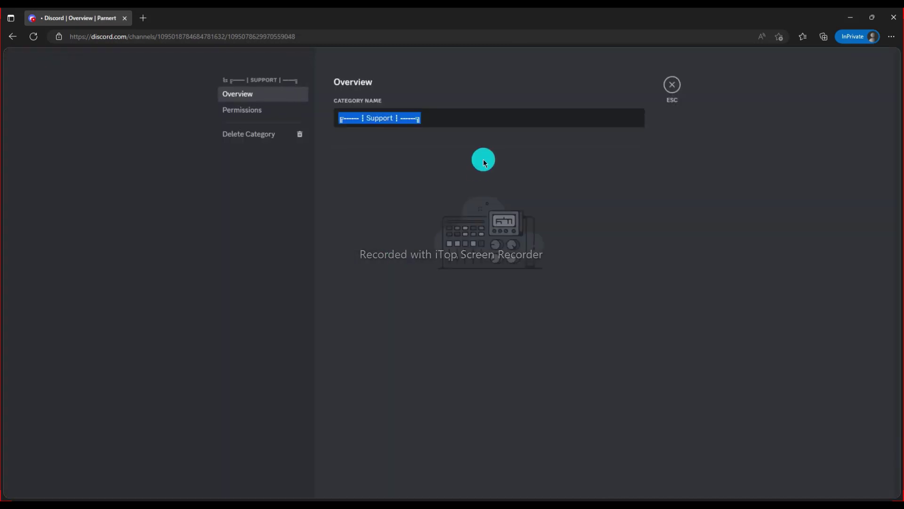
key("ctrl+c")
key("Escape")
right_click(83, 71)
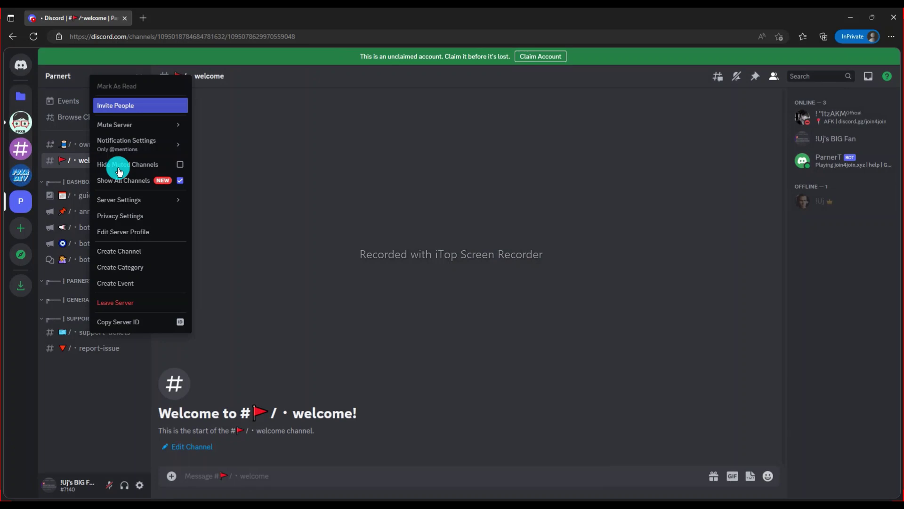
left_click(118, 264)
key("ctrl+v")
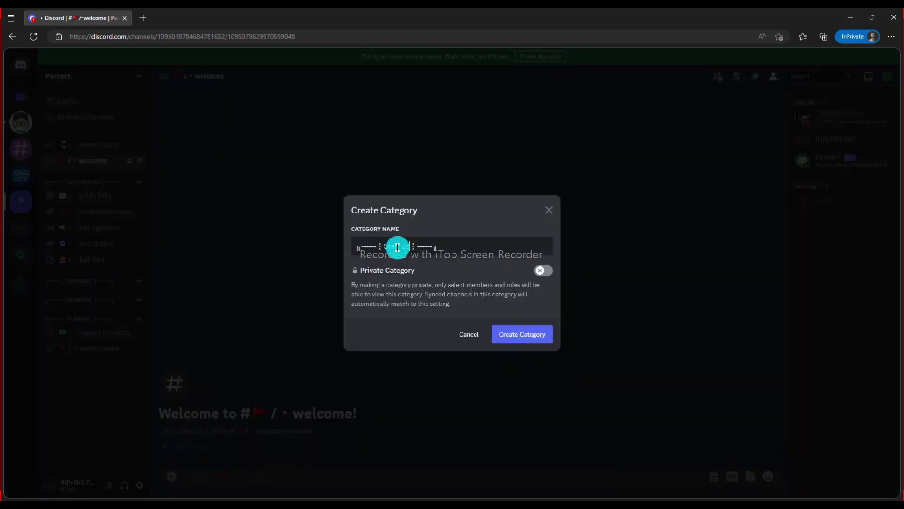
key("Return")
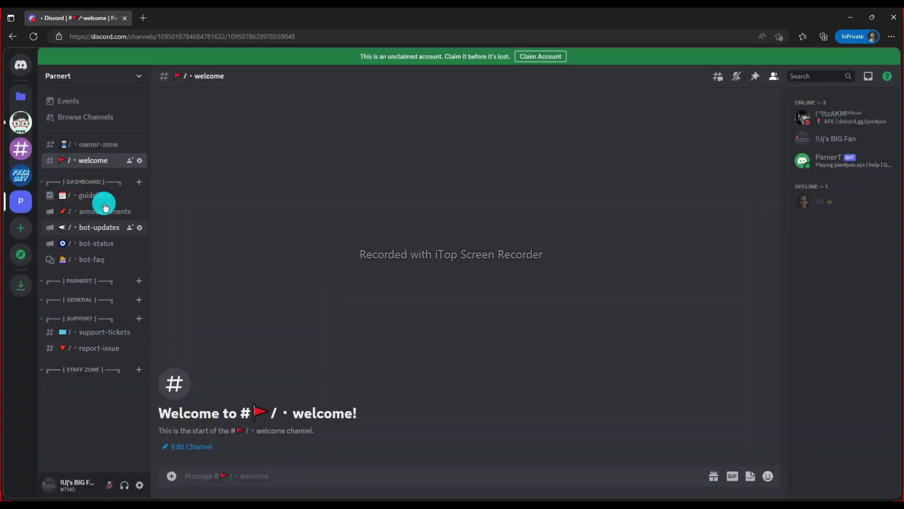
Move the Staff Zone category above Support and put the owner-zone channel in it, keeping the channel's current permissions
left_click_drag(94, 149, 90, 329)
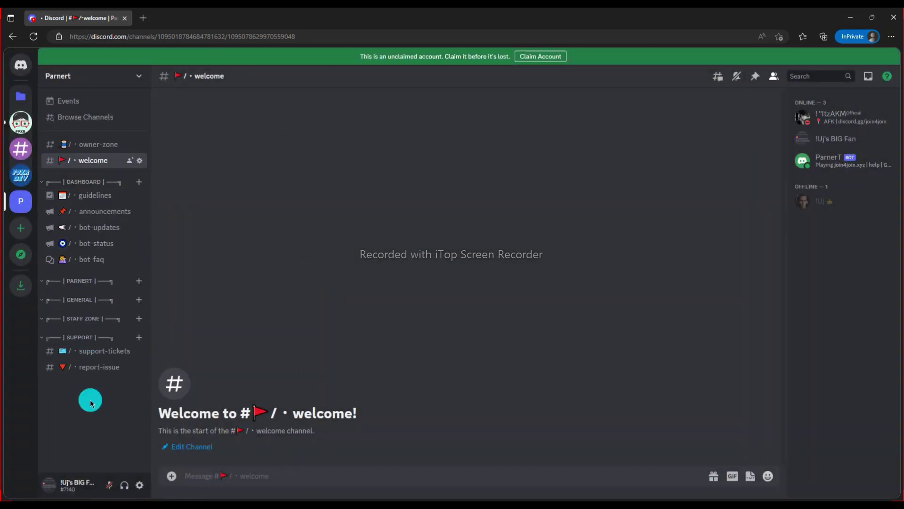
left_click_drag(94, 250, 97, 317)
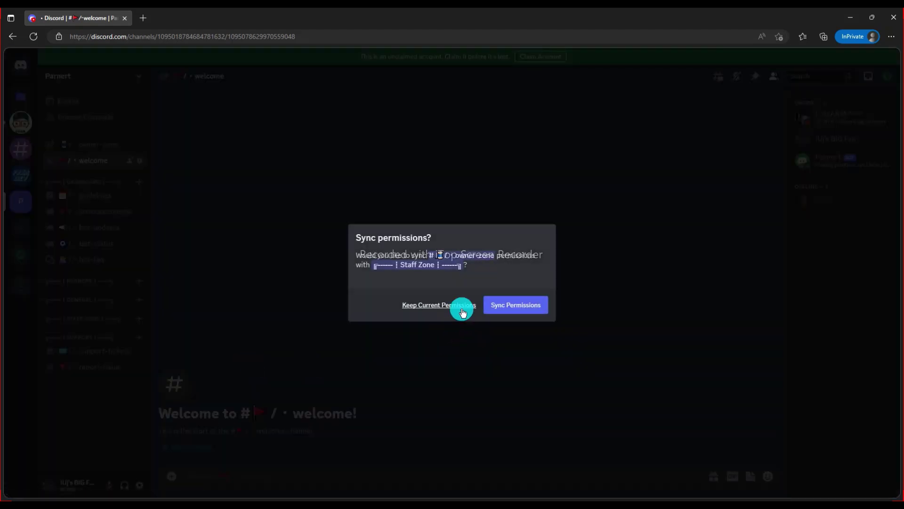
left_click(449, 305)
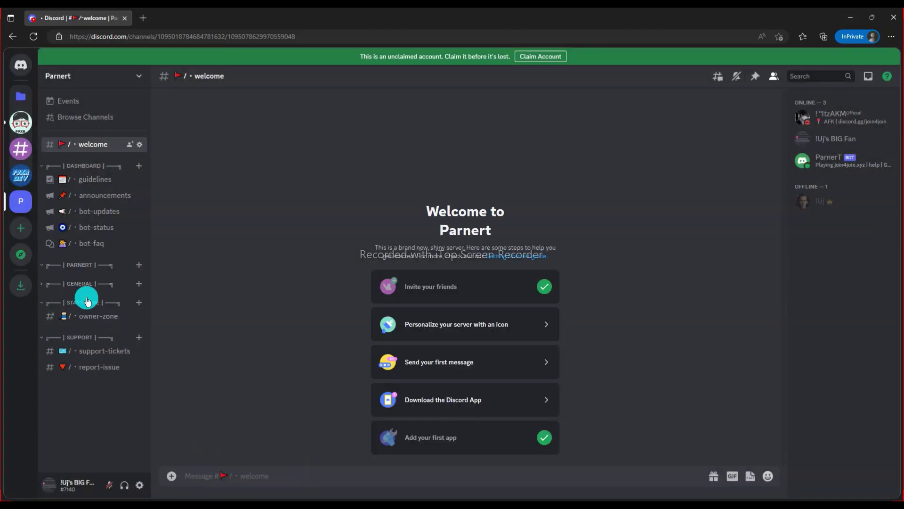
Copy the "/・" separator from the owner-zone channel's name and leave its settings
left_click(139, 302)
key("Escape")
left_click(139, 315)
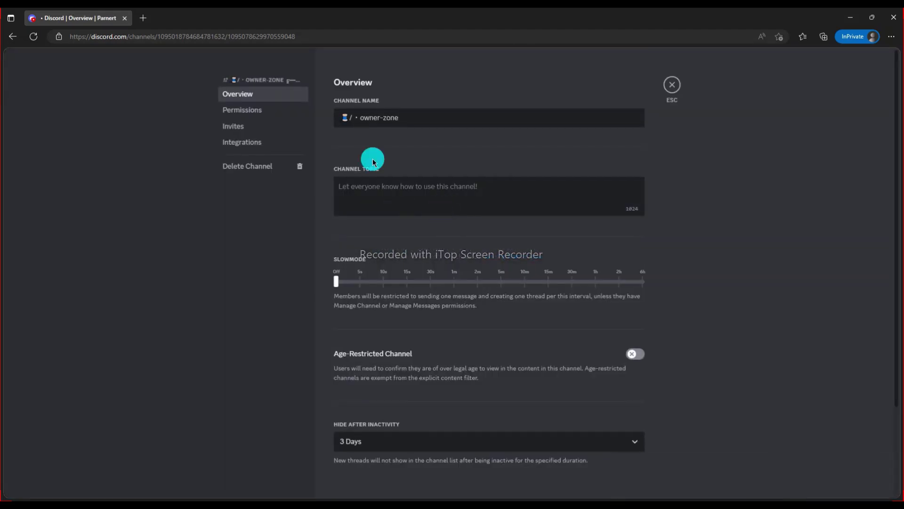
right_click(349, 114)
left_click(384, 154)
key("Escape")
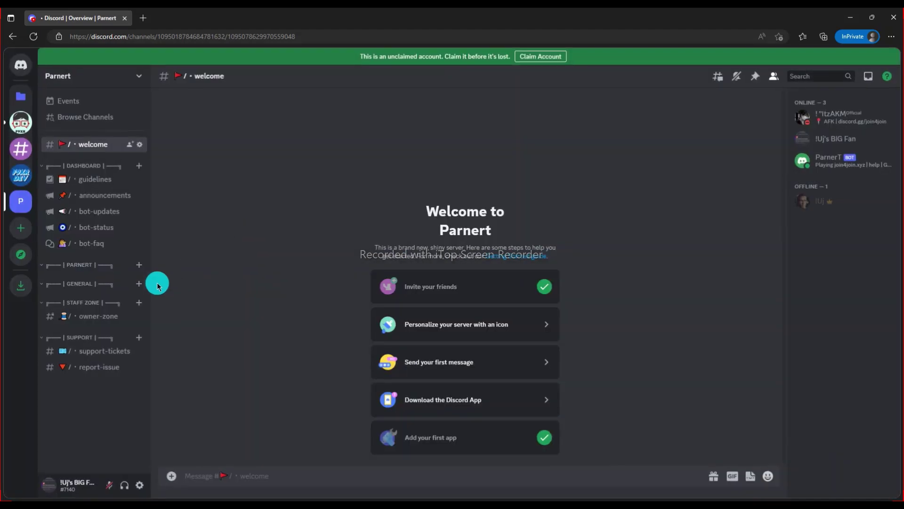
Create a text channel named "/・lounge" in the General category, reusing the copied separator
left_click(139, 284)
key("ctrl+v")
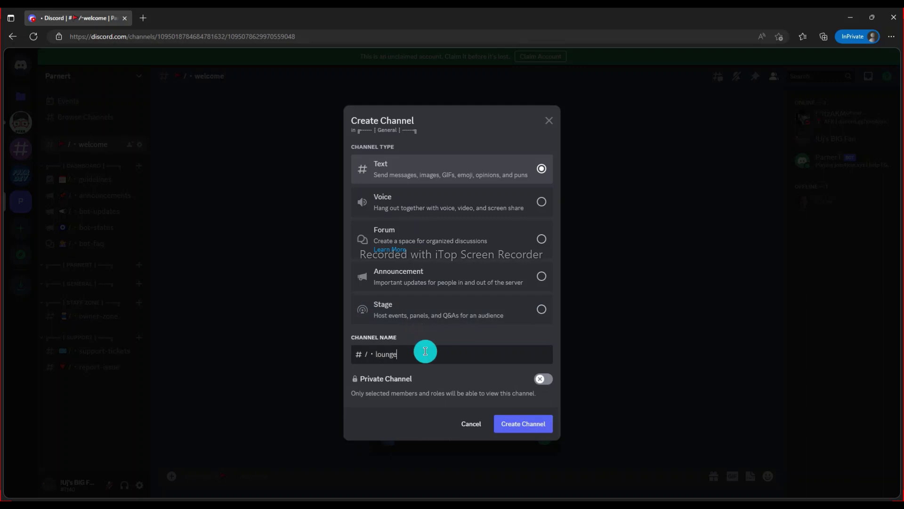
type("lounge")
key("Return")
Put a sailboat emoji in front of the lounge channel's name and save it
left_click(139, 297)
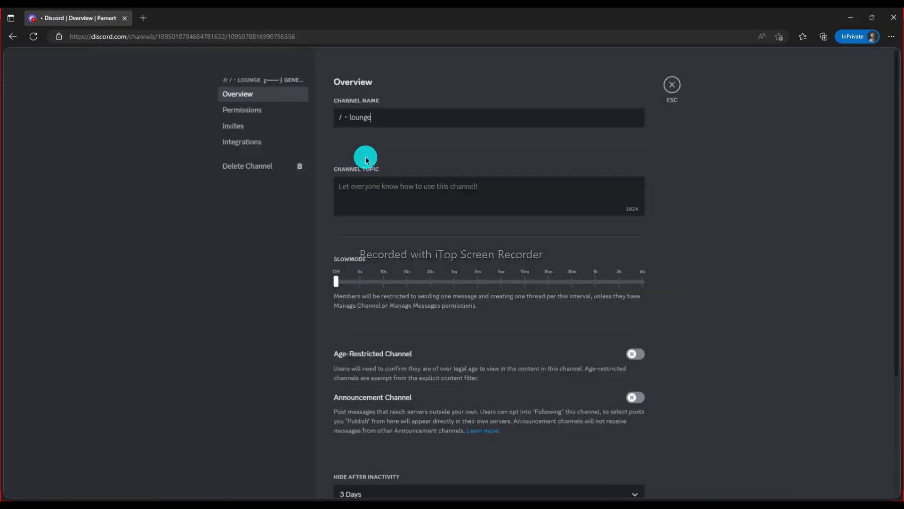
right_click(354, 124)
left_click(354, 125)
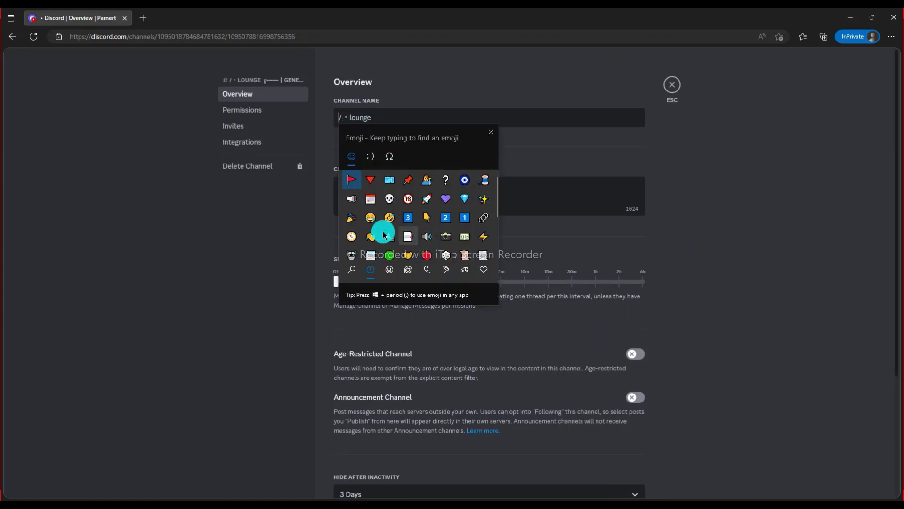
scroll(470, 242, "down", 3)
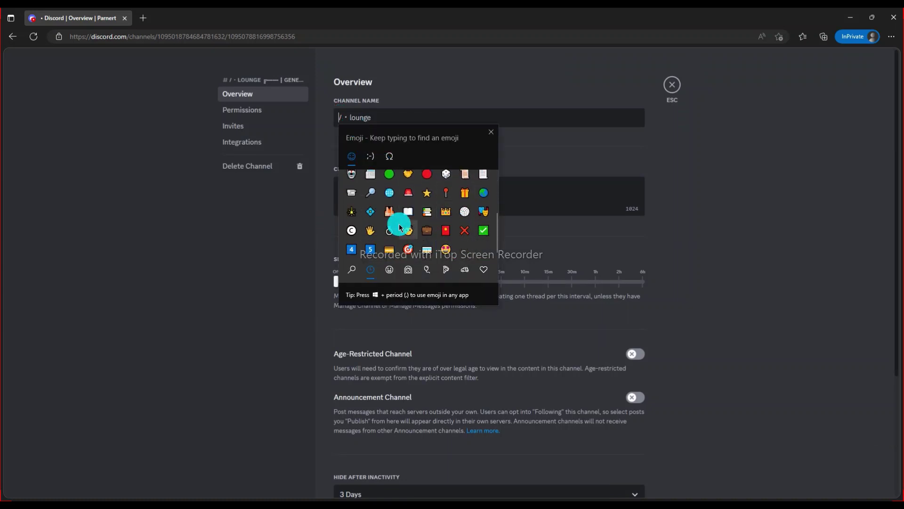
scroll(442, 233, "up", 3)
scroll(459, 223, "down", 1)
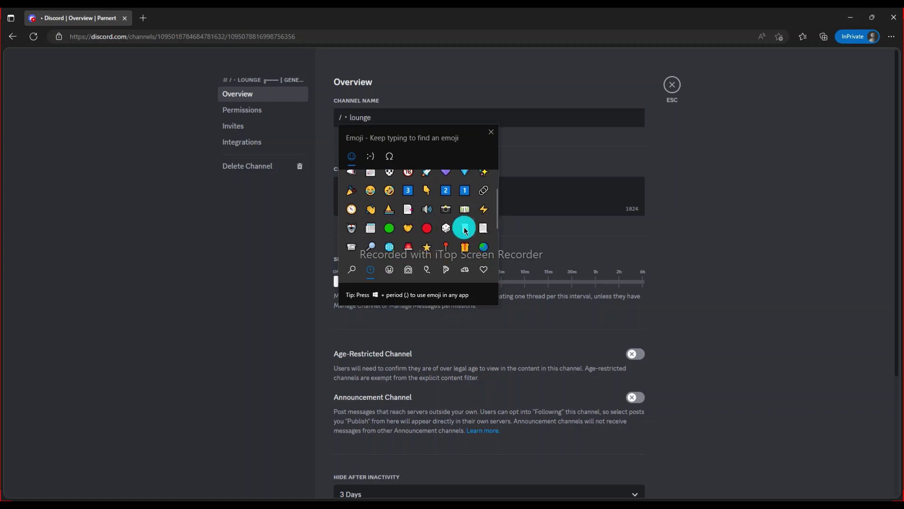
scroll(436, 229, "up", 1)
scroll(408, 227, "up", 1)
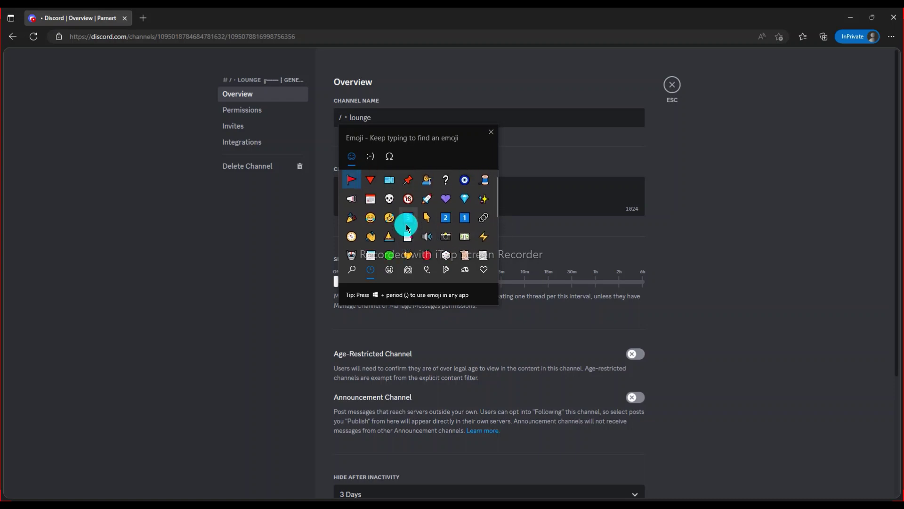
left_click(391, 236)
left_click(627, 477)
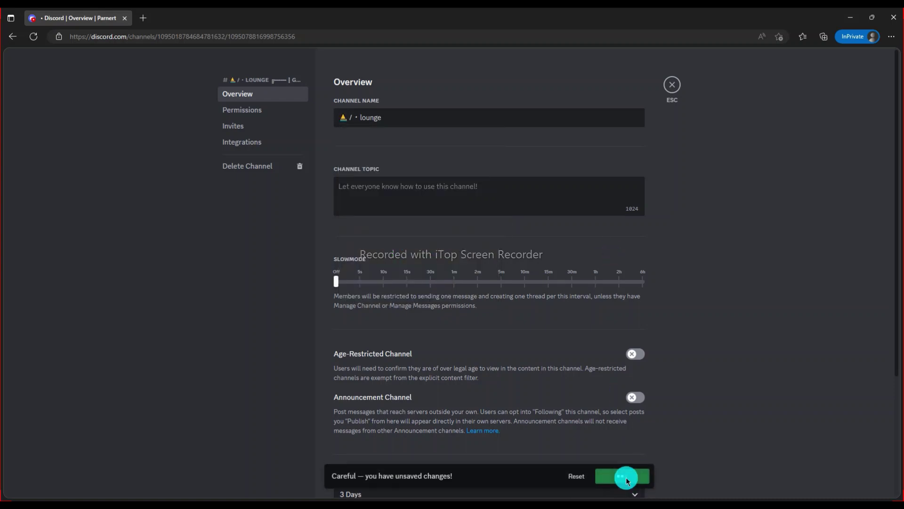
Set the lounge channel's slowmode to 5s, save the change and leave the channel settings
left_click(358, 282)
left_click(608, 475)
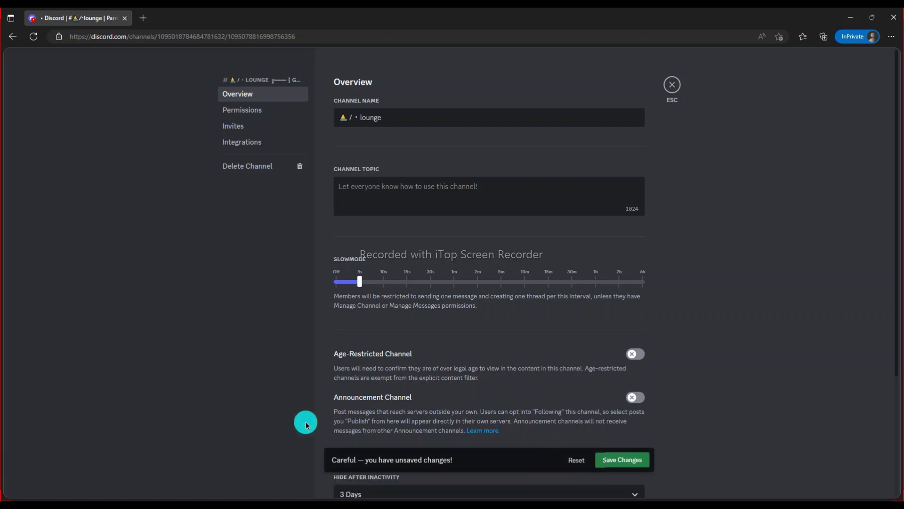
key("Escape")
Create a text channel in the General category named with a robot emoji followed by "/・commands"
left_click(139, 284)
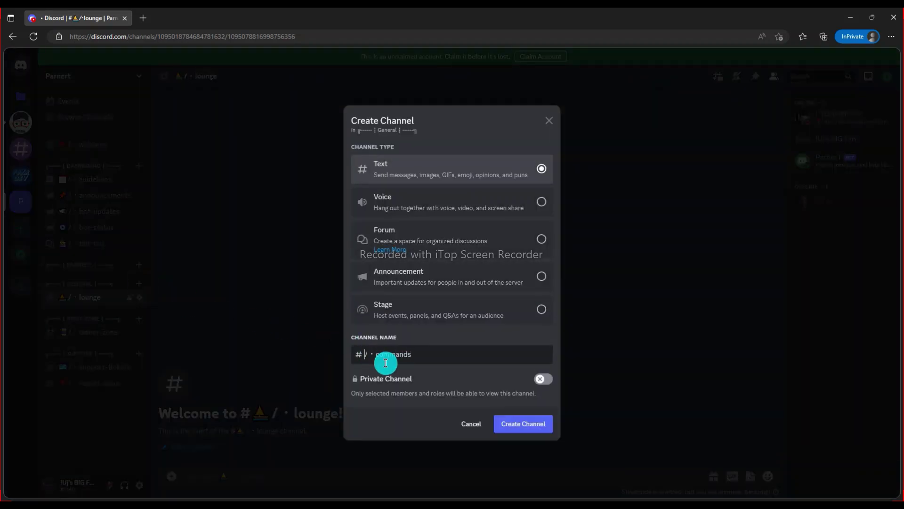
right_click(369, 355)
left_click(365, 355)
right_click(375, 355)
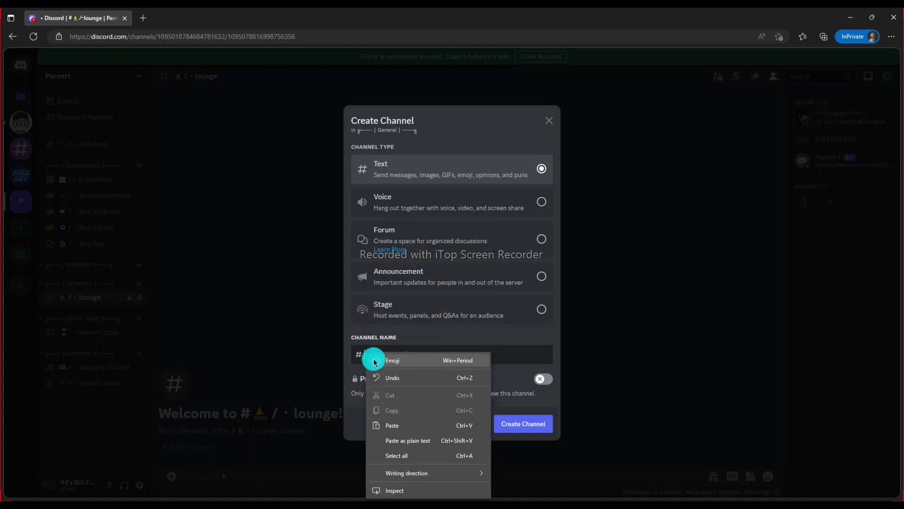
left_click(394, 360)
left_click(377, 297)
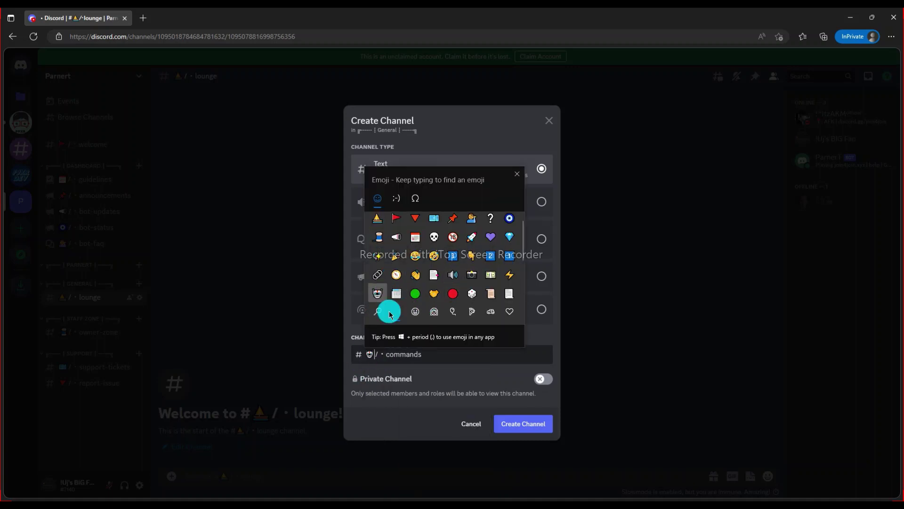
left_click(523, 423)
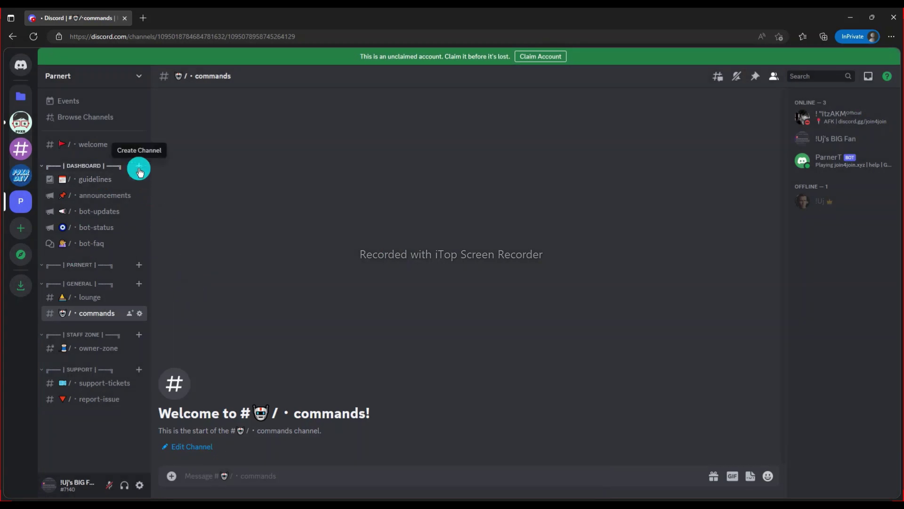
Create a text channel in Dashboard named with a link emoji followed by "/・official-links" and place it directly below guidelines
left_click(138, 166)
right_click(415, 356)
left_click(429, 358)
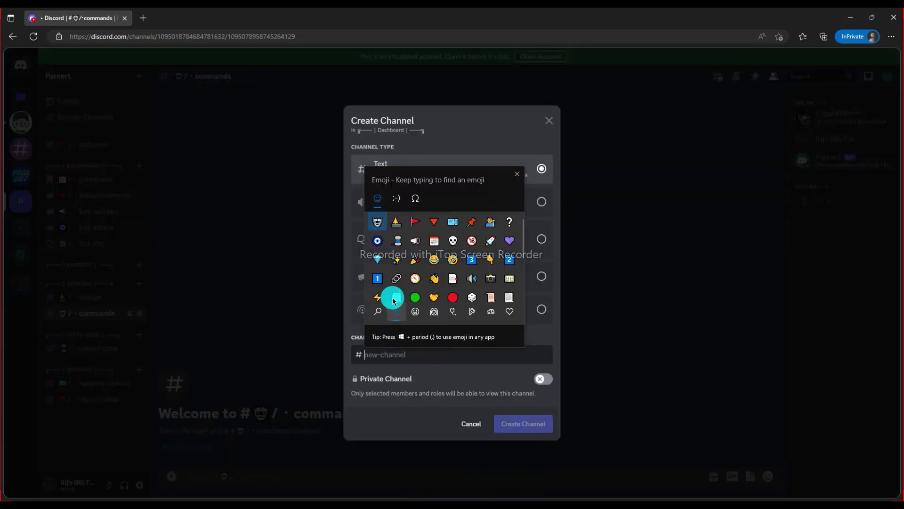
left_click(394, 297)
left_click(397, 358)
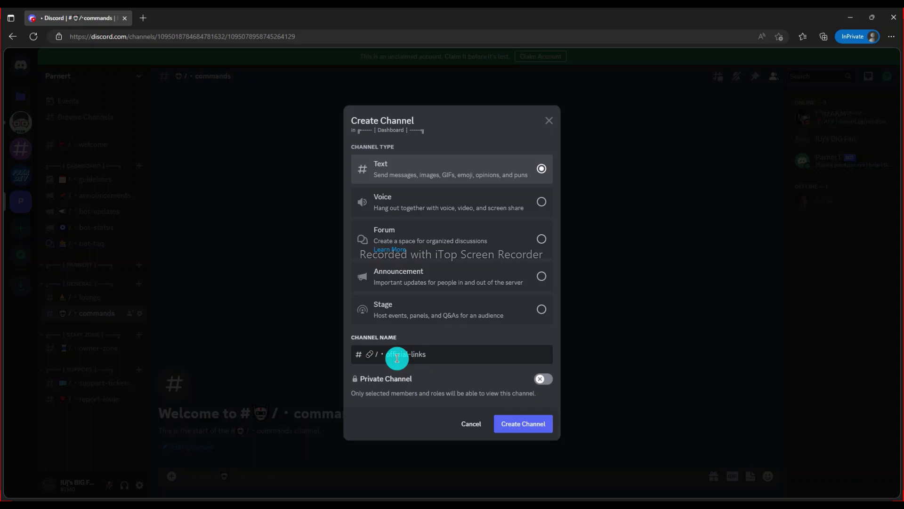
key("Return")
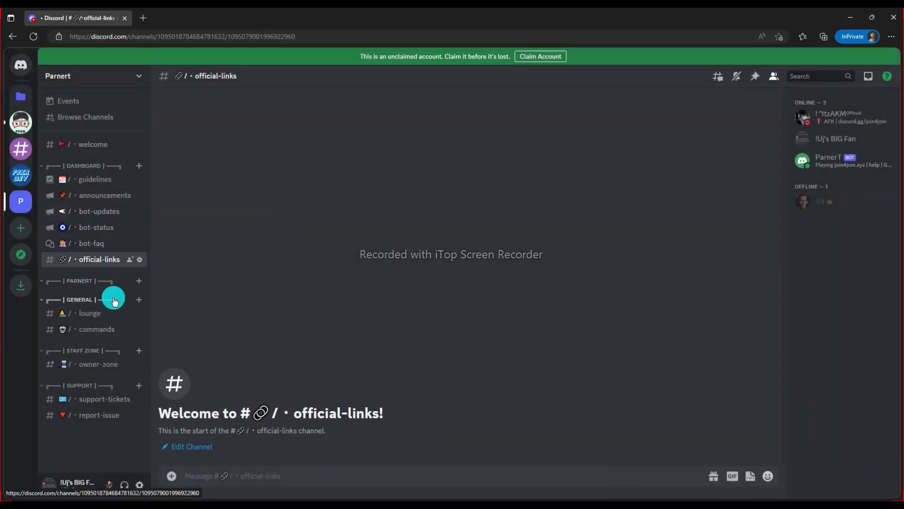
left_click_drag(99, 259, 100, 195)
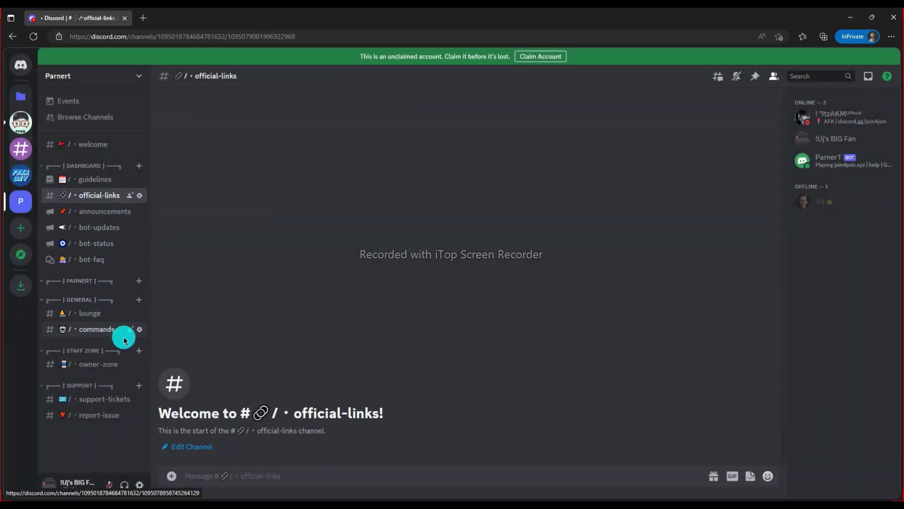
left_click(139, 301)
right_click(405, 357)
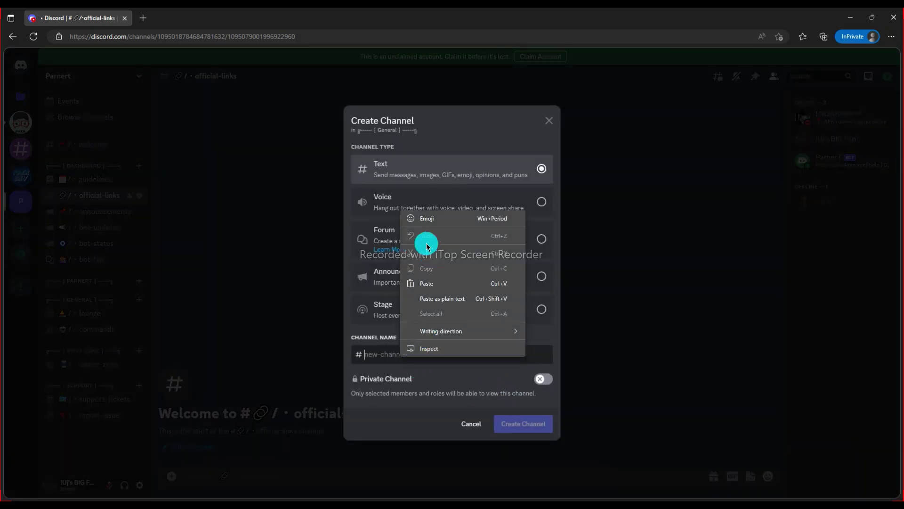
left_click(427, 218)
scroll(480, 282, "down", 1)
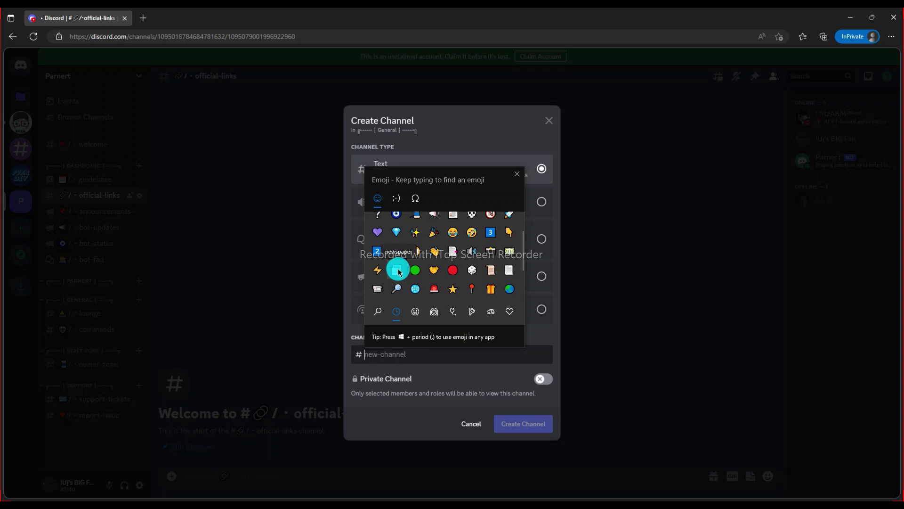
left_click(766, 496)
left_click(139, 300)
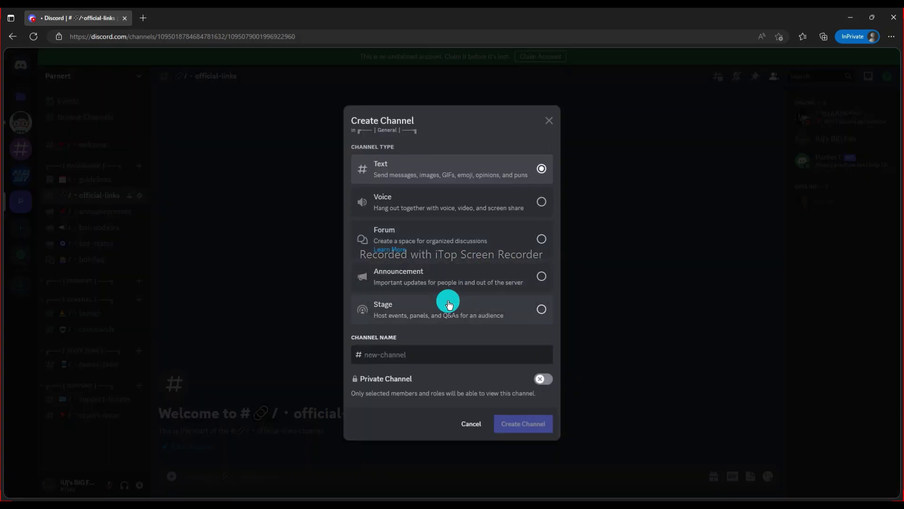
type("announche")
left_click(464, 422)
Copy the "/・" separator from the commands channel's name in its settings and leave the settings
left_click(139, 329)
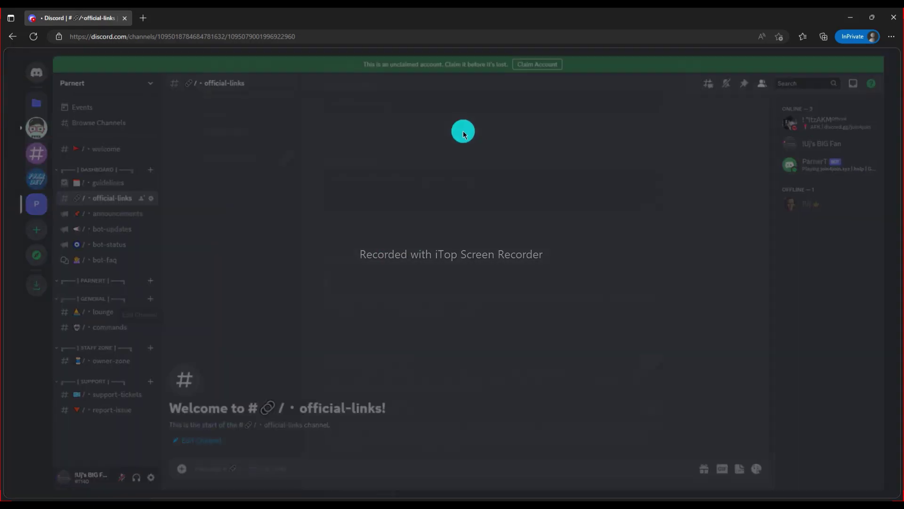
right_click(350, 114)
key("Escape")
key("Escape")
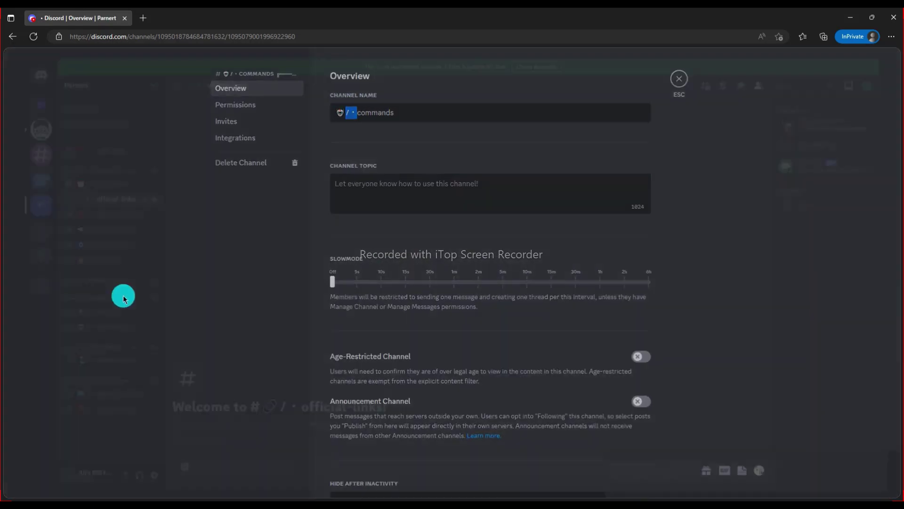
Create a text channel in the General category named with a compass emoji followed by "/・off-topic"
left_click(138, 298)
type("/ ・")
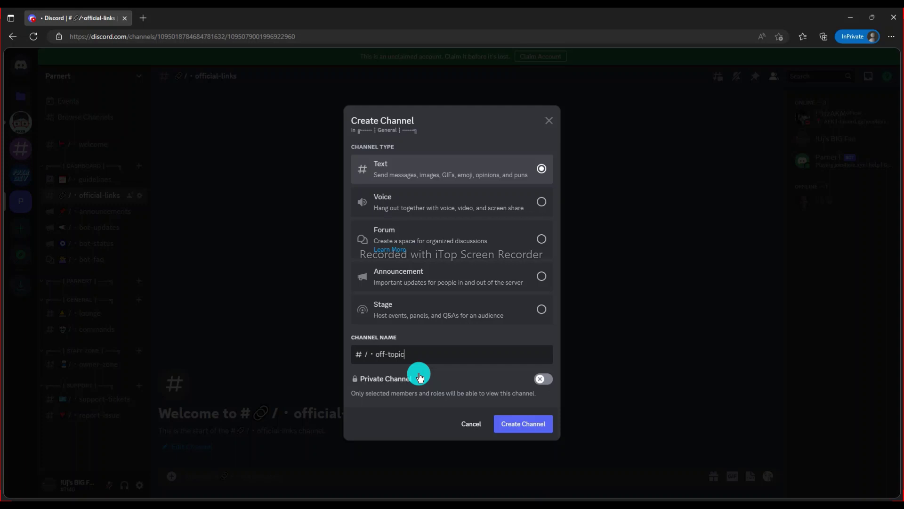
right_click(372, 347)
left_click(393, 231)
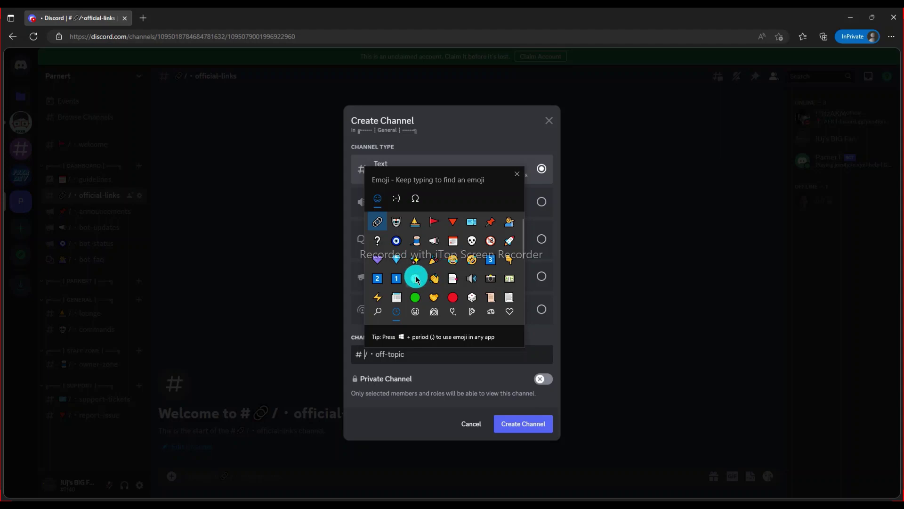
left_click(416, 280)
left_click(517, 420)
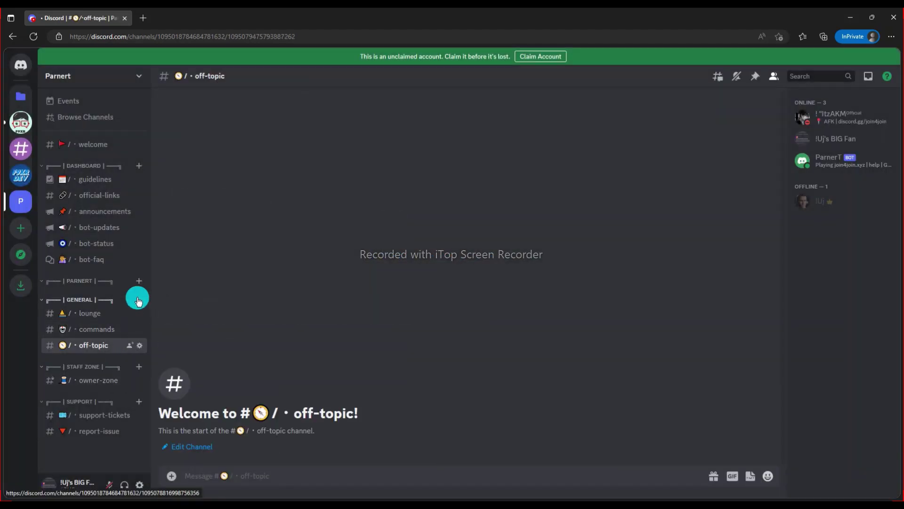
Create a voice channel in the General category named with a loudspeaker emoji followed by "/・General VC"
left_click(138, 298)
right_click(481, 357)
left_click(511, 219)
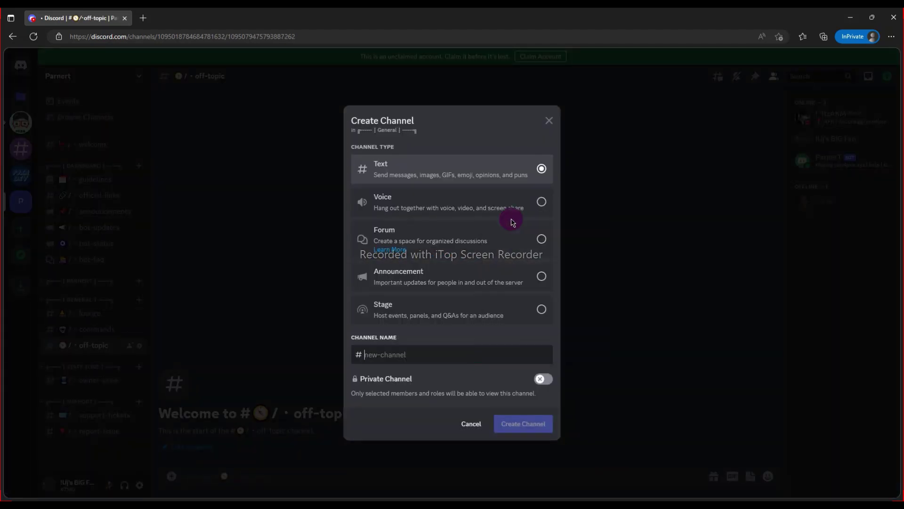
left_click(470, 277)
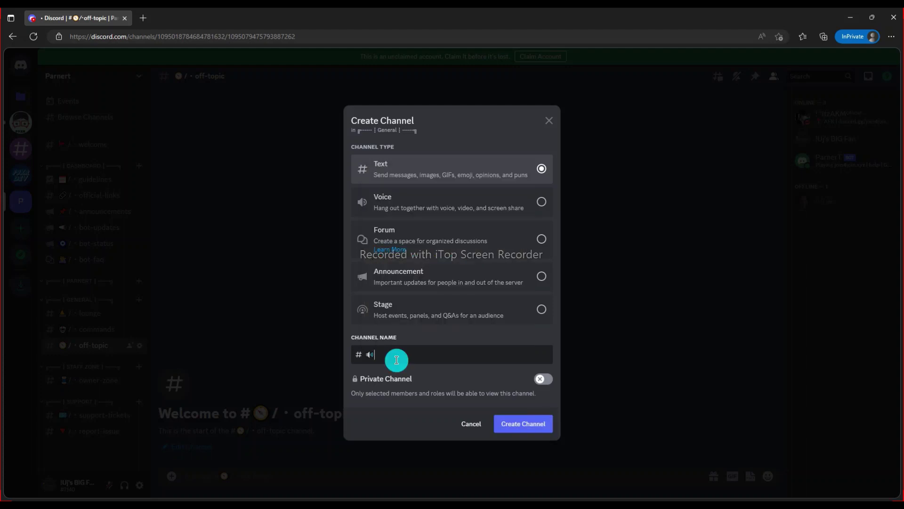
left_click(424, 203)
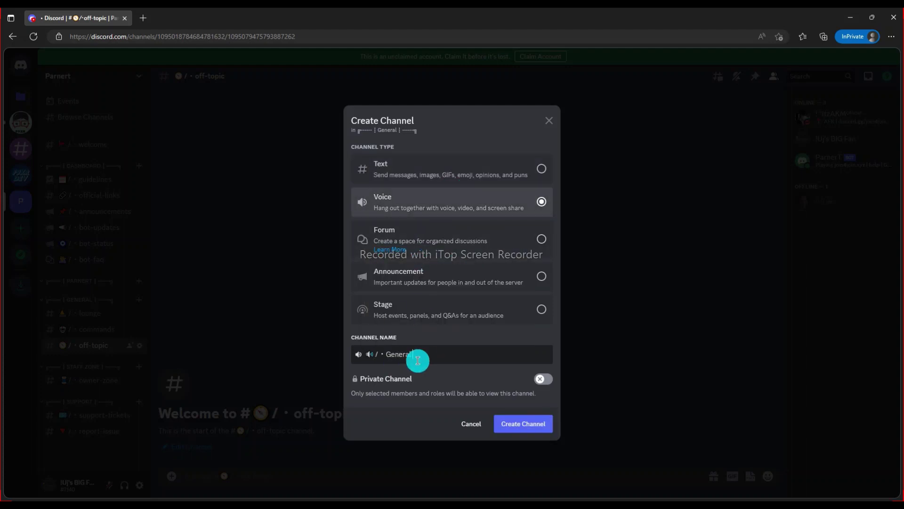
key("Return")
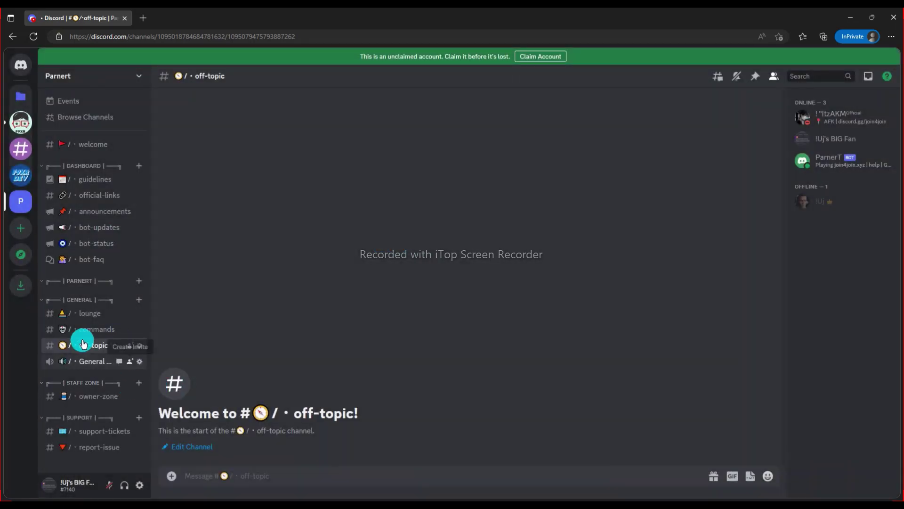
Create a text channel in the General category named with a newspaper emoji followed by "/・feedbacks"
left_click(140, 301)
right_click(414, 354)
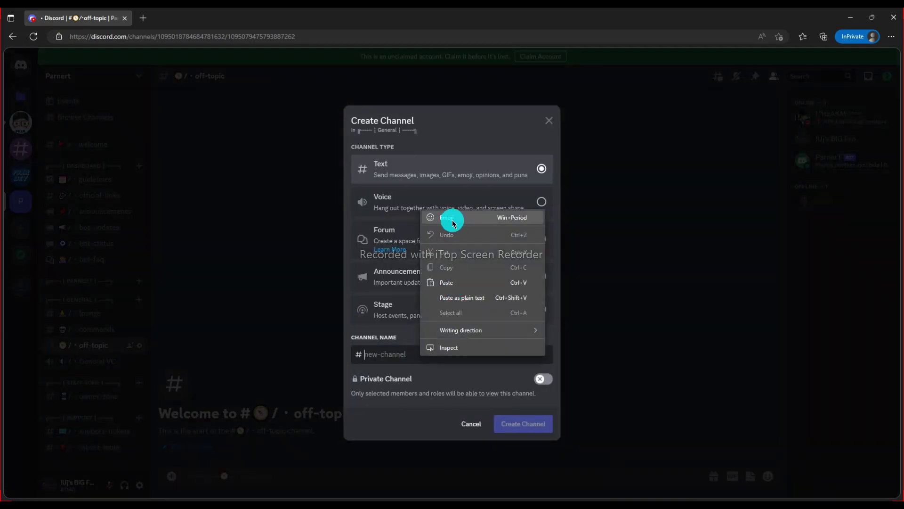
left_click(452, 220)
scroll(466, 282, "down", 1)
left_click(398, 284)
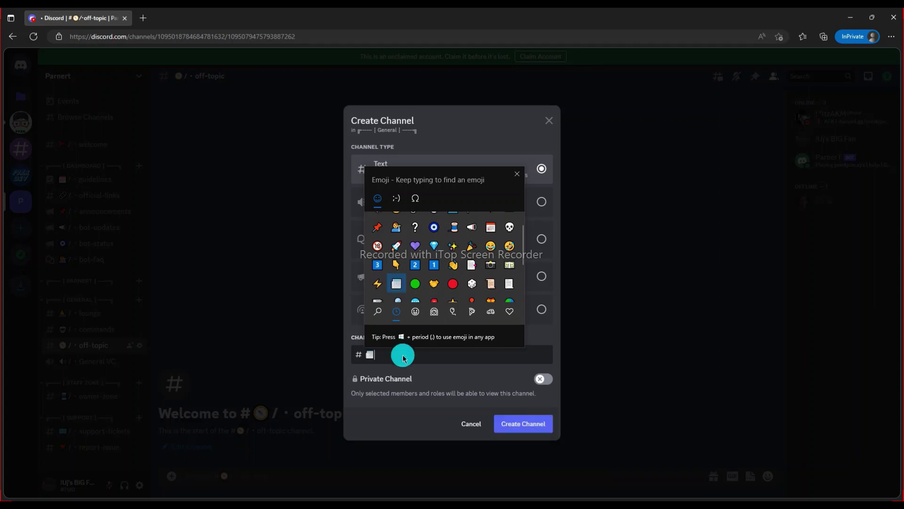
left_click(403, 354)
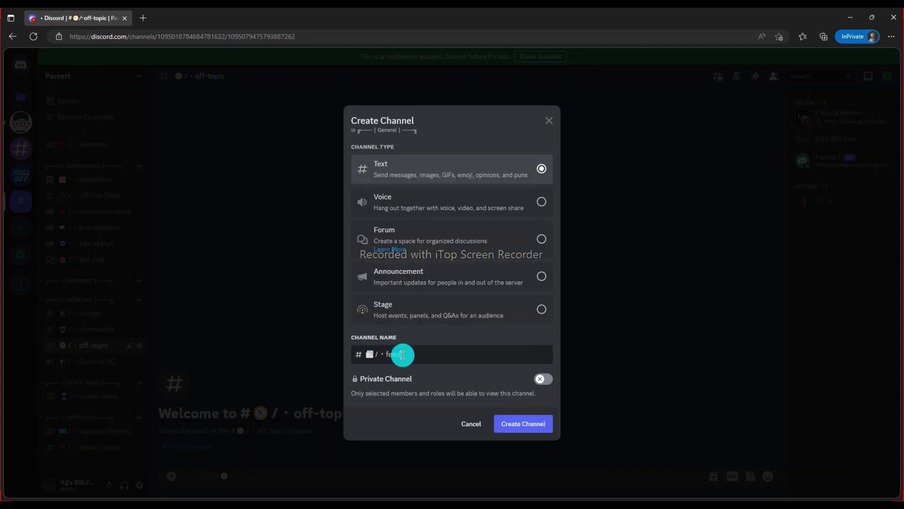
key("Return")
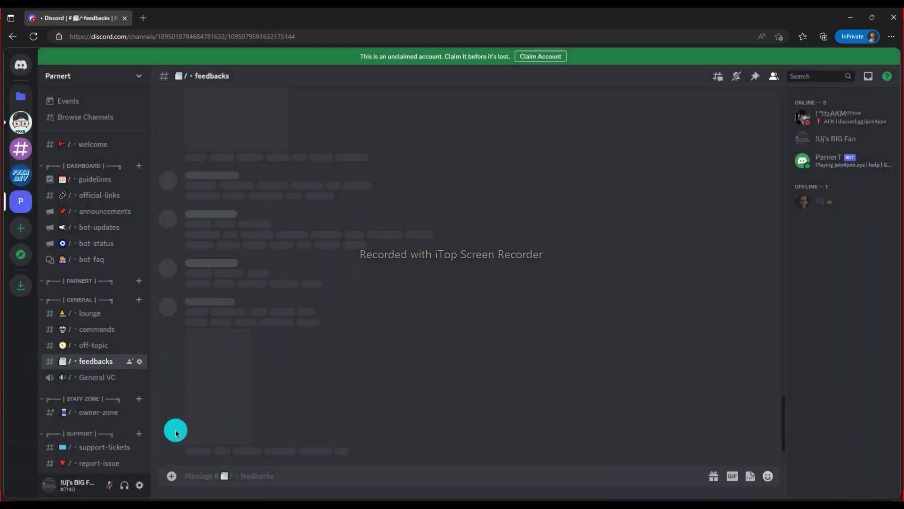
Create a text channel in the ParnerT category named with a page emoji followed by "/・about-bot"
left_click(139, 276)
right_click(413, 354)
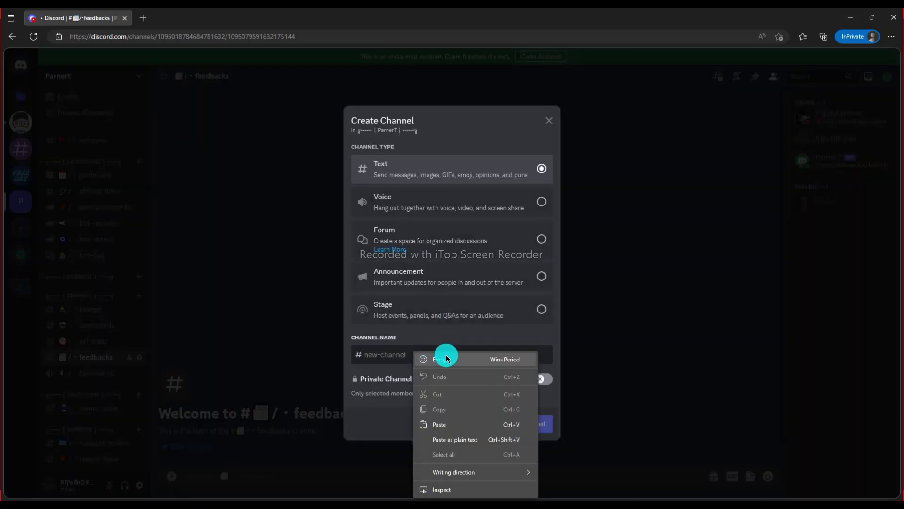
left_click(447, 359)
left_click(502, 300)
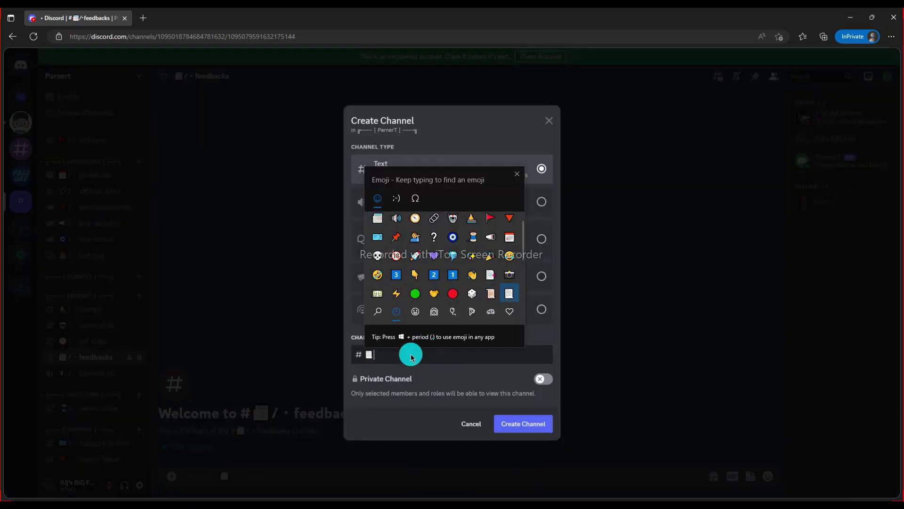
left_click(418, 357)
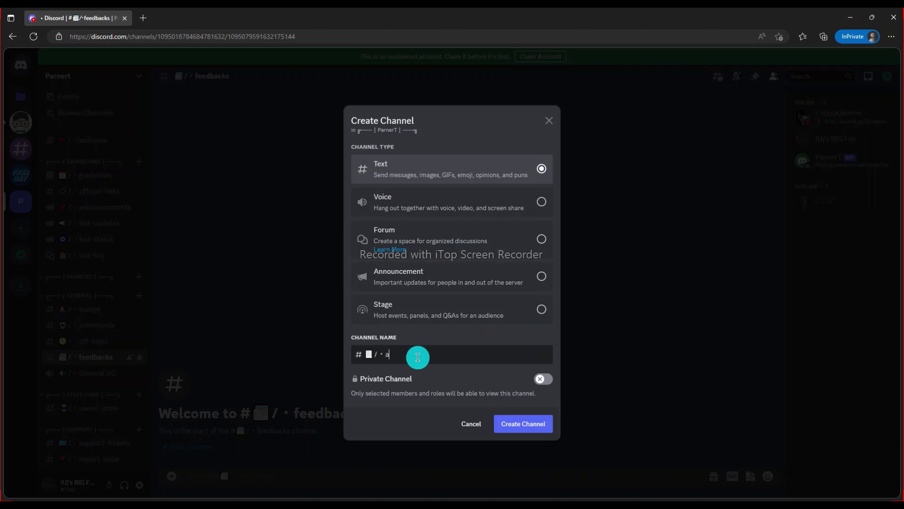
key("Return")
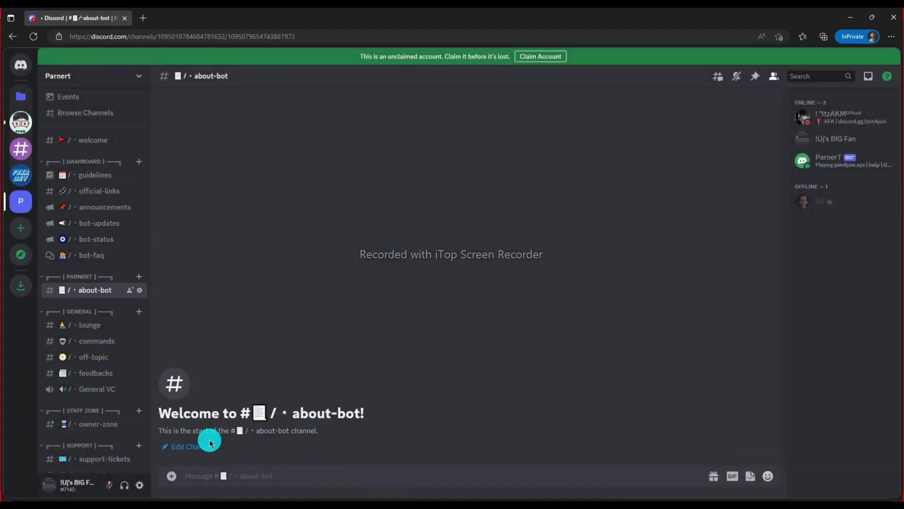
Create a text channel in the ParnerT category named with a light bulb emoji followed by "/・suggestions"
left_click(139, 277)
right_click(394, 356)
left_click(427, 219)
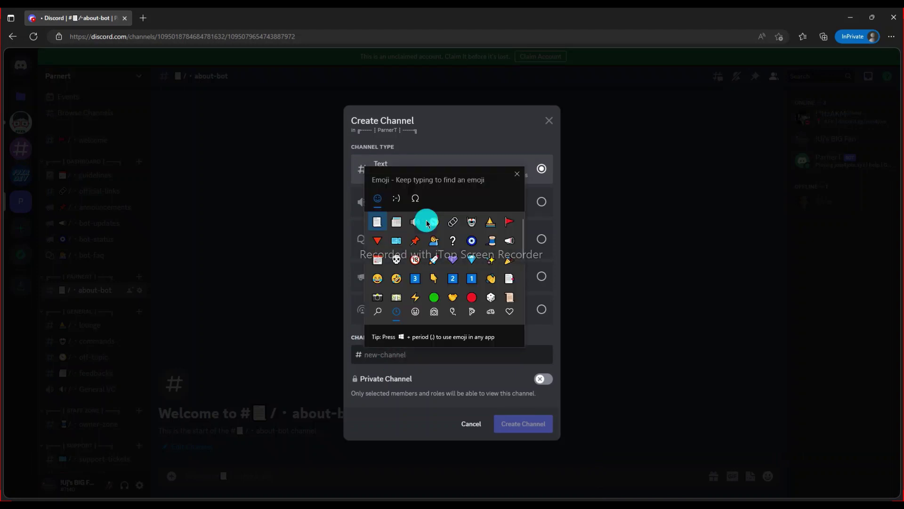
scroll(490, 268, "down", 3)
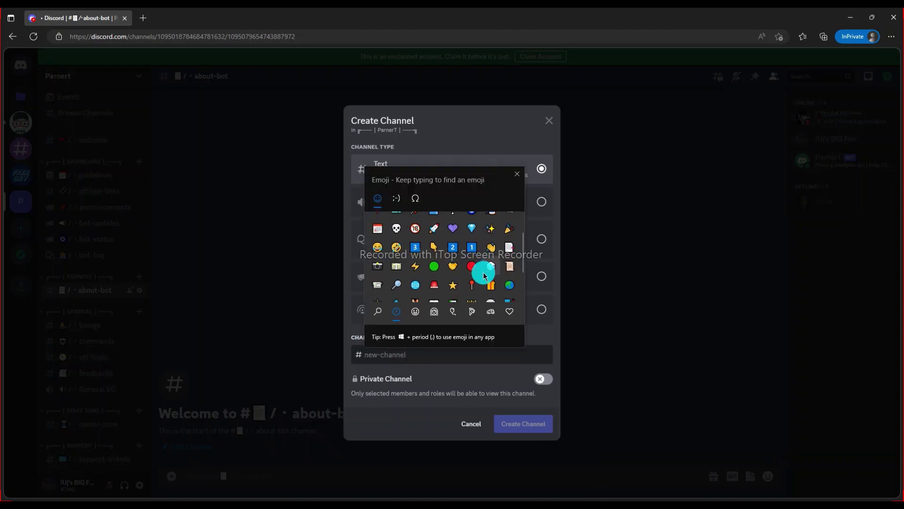
scroll(452, 264, "down", 1)
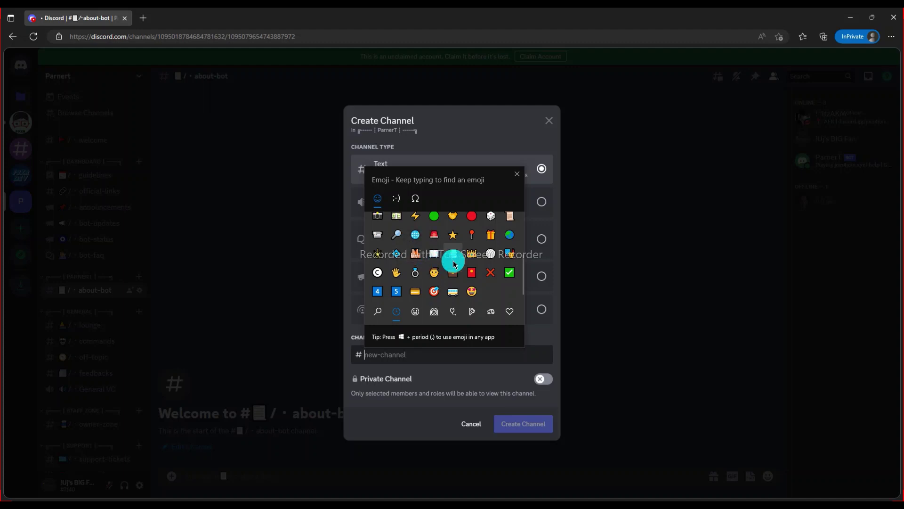
left_click(453, 262)
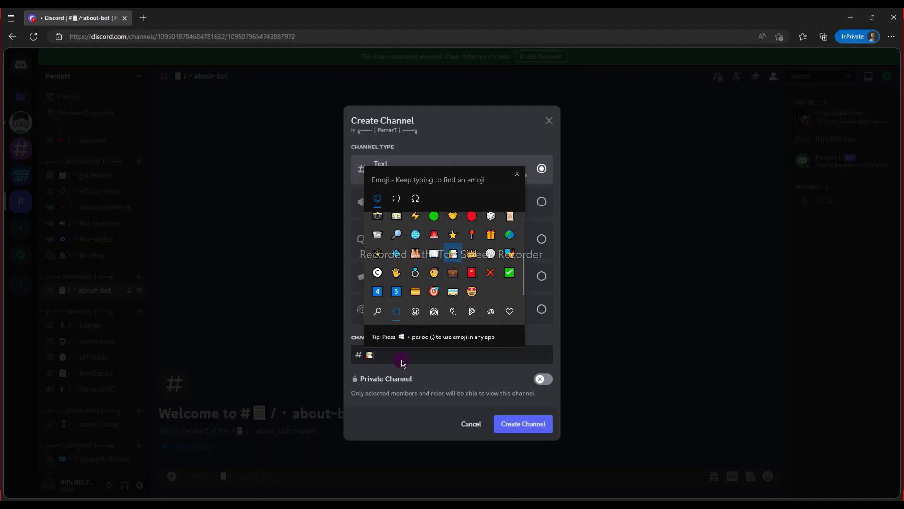
left_click(402, 360)
key("BackSpace")
right_click(422, 362)
left_click(469, 227)
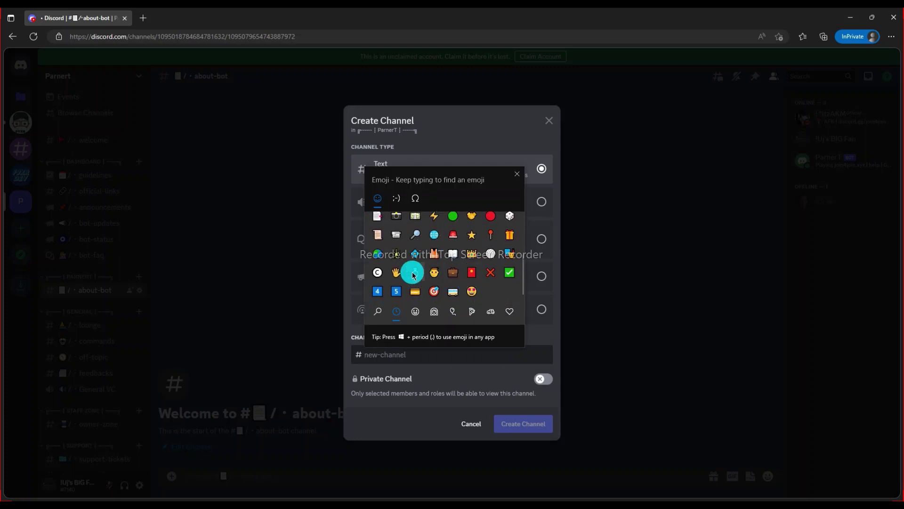
type("bu")
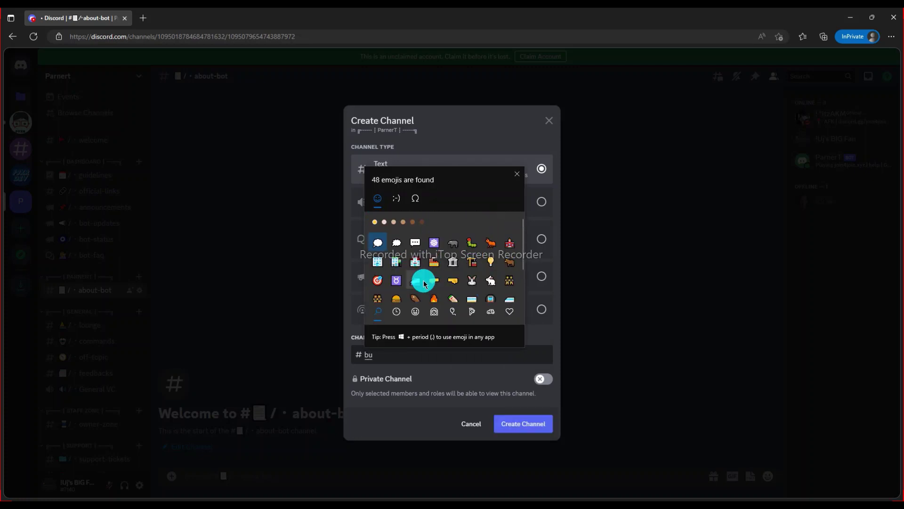
type("l")
left_click(404, 353)
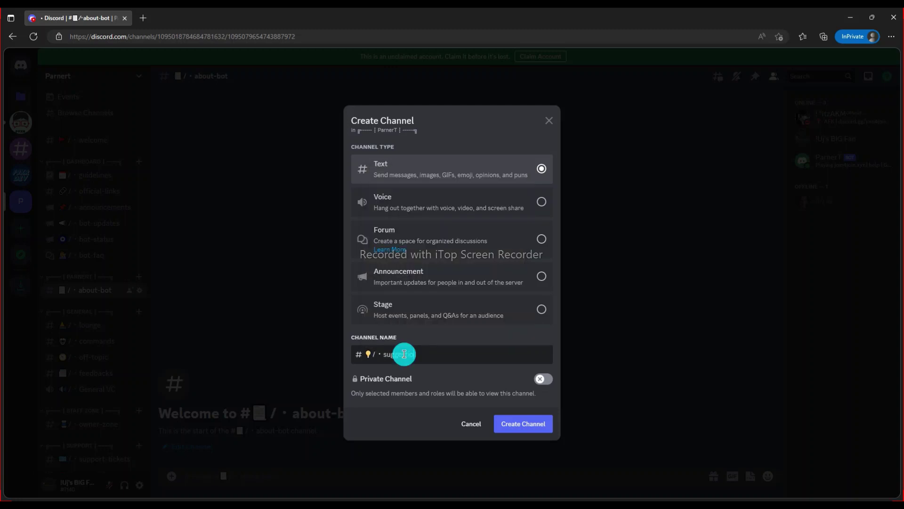
key("Return")
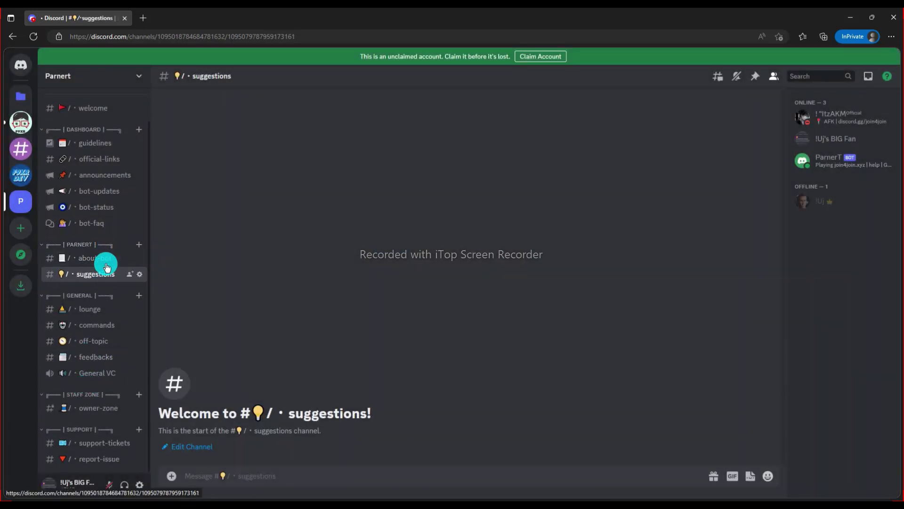
Create a text channel in ParnerT named with a yellow spark emoji followed by "/・bot-cmds" and place it between about-bot and suggestions
left_click(139, 244)
right_click(384, 358)
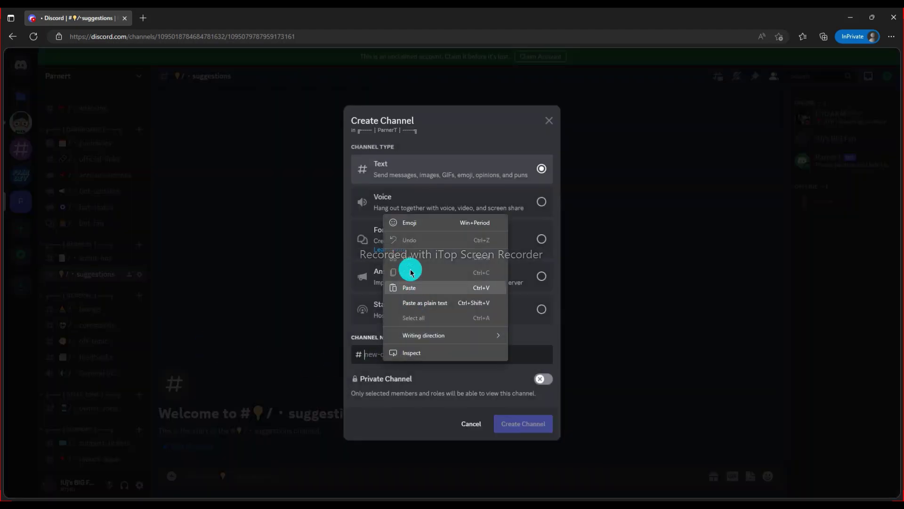
left_click(405, 225)
scroll(444, 292, "down", 3)
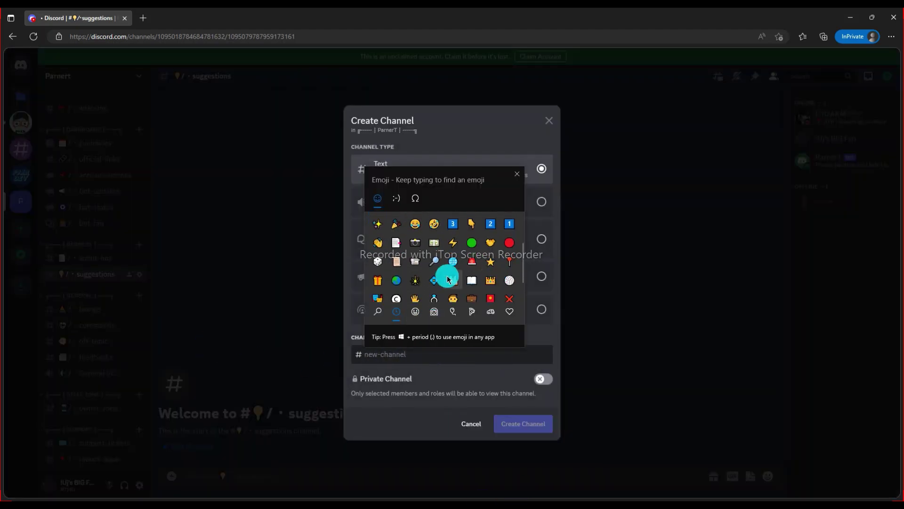
left_click(416, 254)
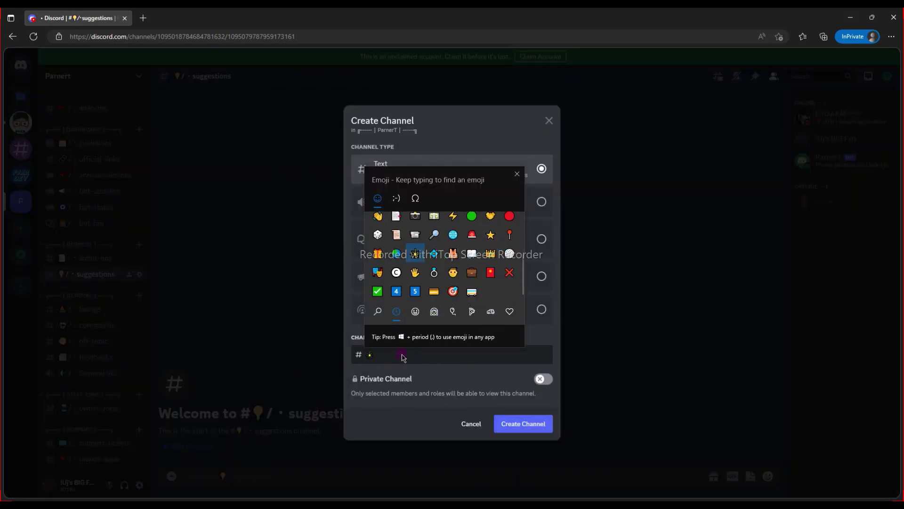
left_click(402, 354)
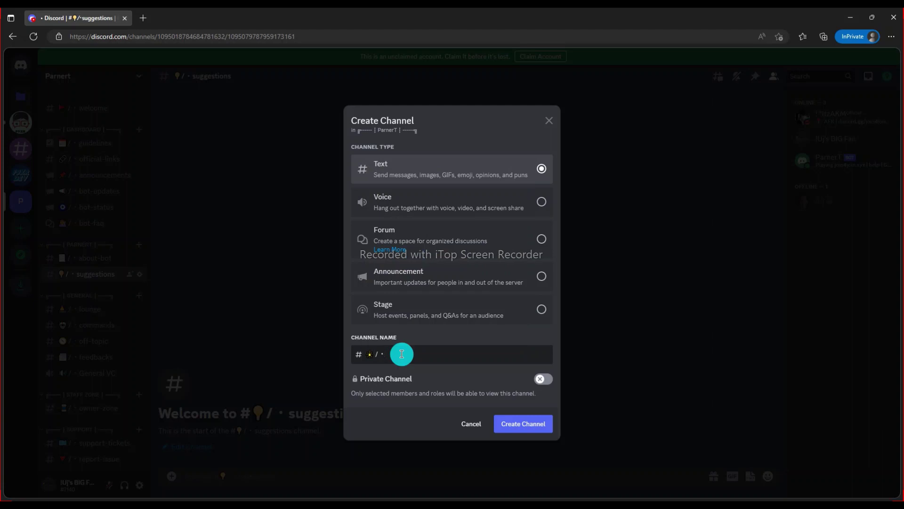
key("Return")
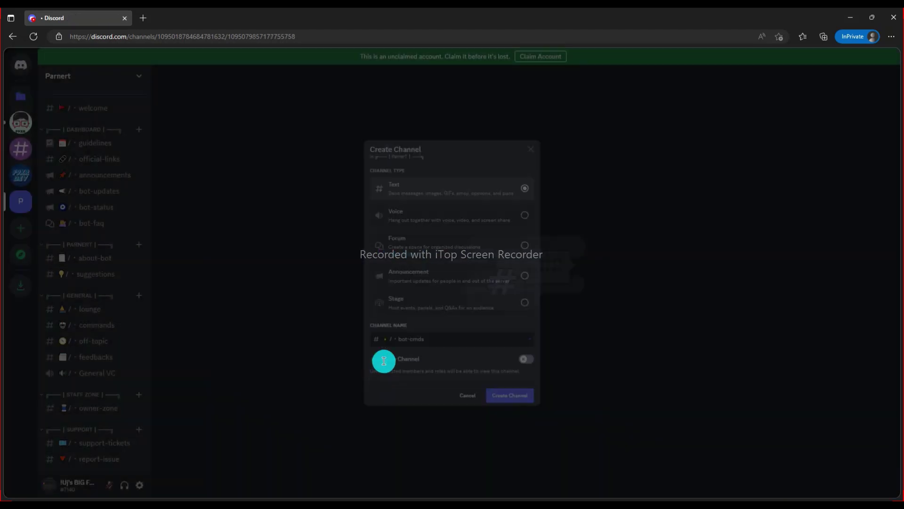
left_click_drag(85, 288, 87, 282)
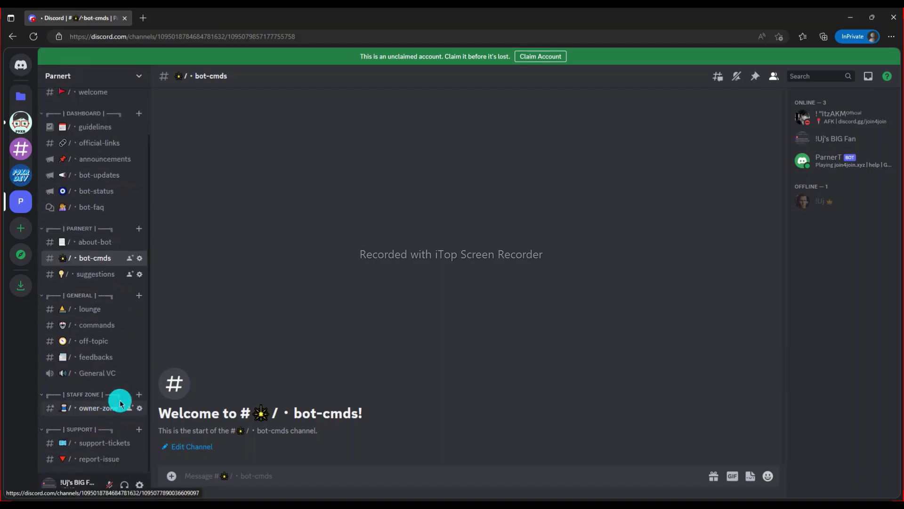
Create a text channel in the Staff Zone category named with an orange safety vest emoji followed by "/・staff-chat"
left_click(139, 394)
right_click(437, 353)
left_click(466, 369)
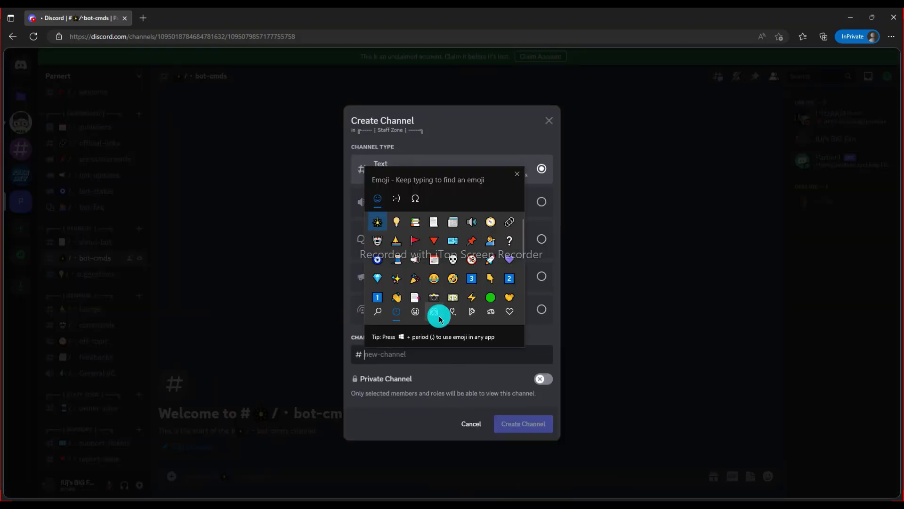
scroll(424, 263, "down", 2)
left_click(454, 261)
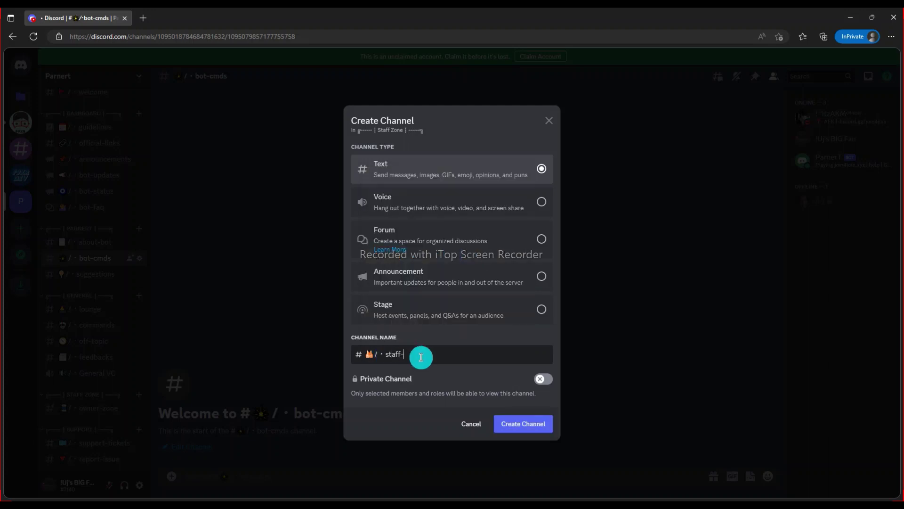
key("Return")
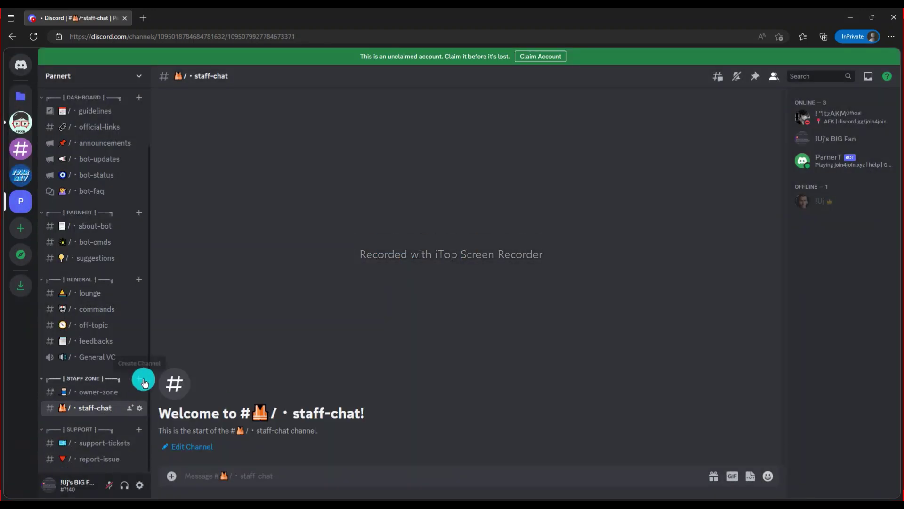
Create a voice channel in the Staff Zone category named with an orange safety vest emoji followed by "/・Staff VC"
left_click(140, 378)
type("🔥/ ・")
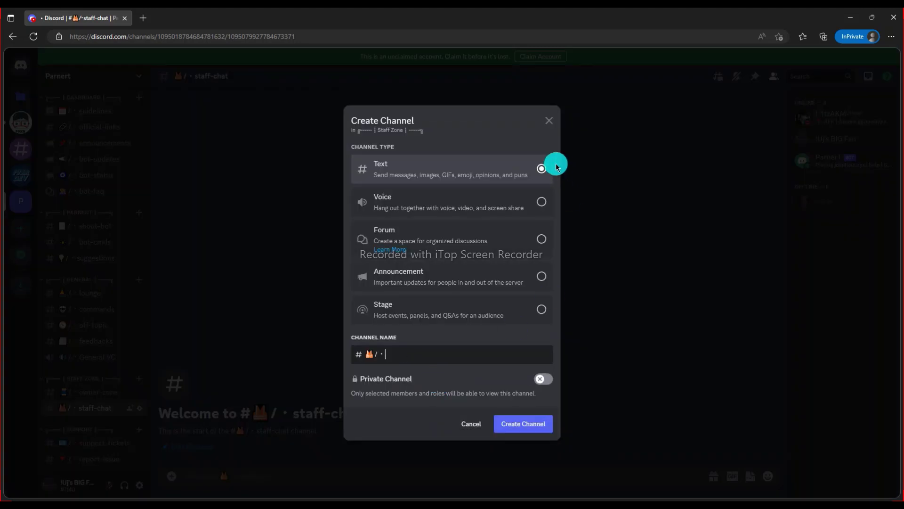
left_click(500, 191)
left_click(444, 351)
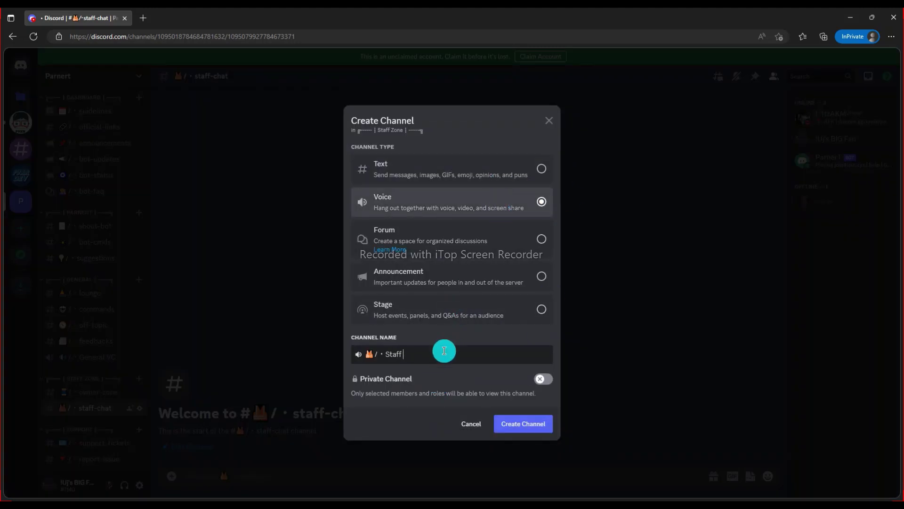
key("Return")
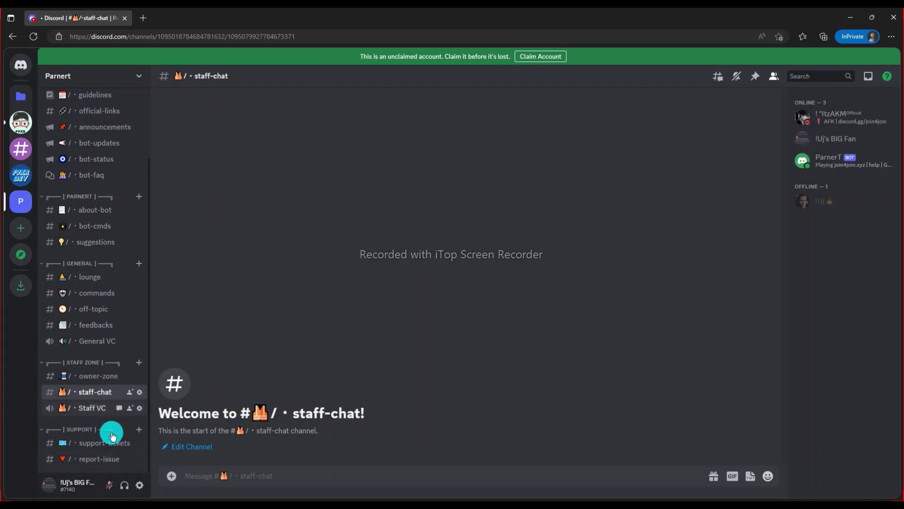
Create a text channel in the Staff Zone category named with an orange safety vest emoji followed by "/・staff-cmds"
left_click(143, 365)
type("🦺/ ・")
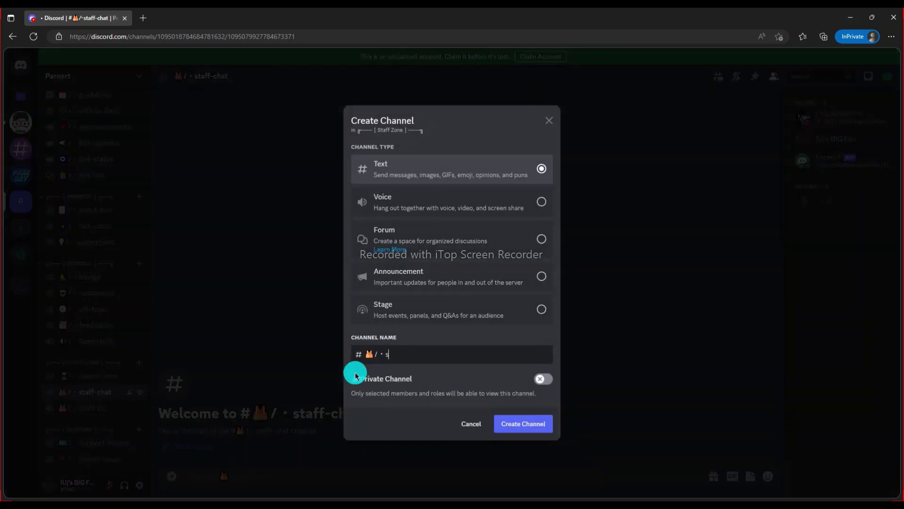
key("Return")
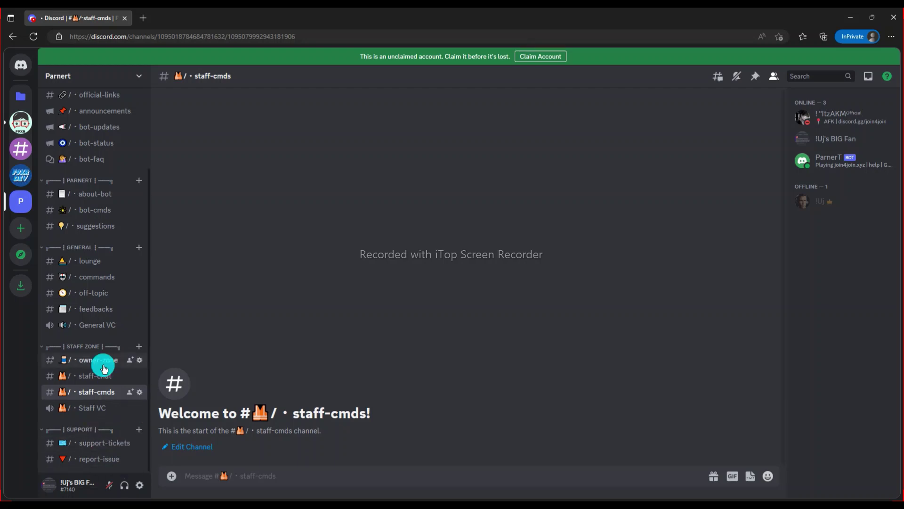
scroll(101, 423, "up", 3)
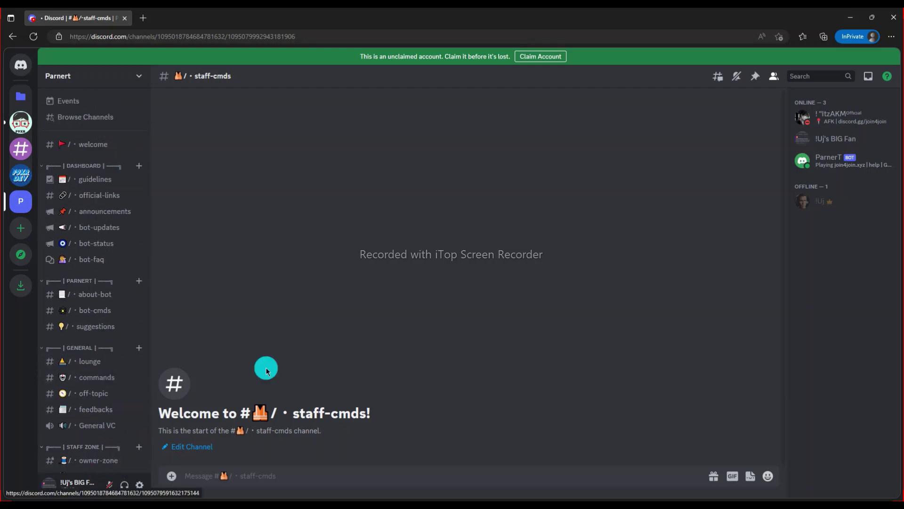
scroll(77, 359, "down", 3)
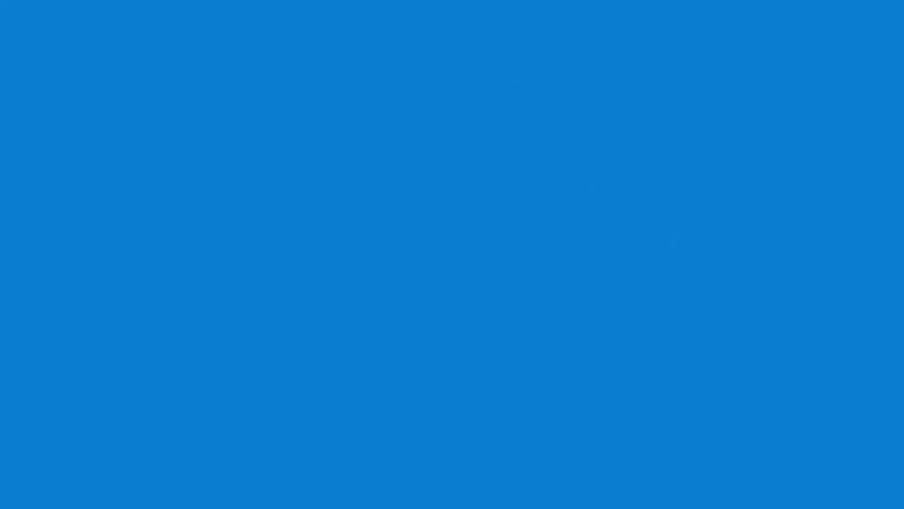